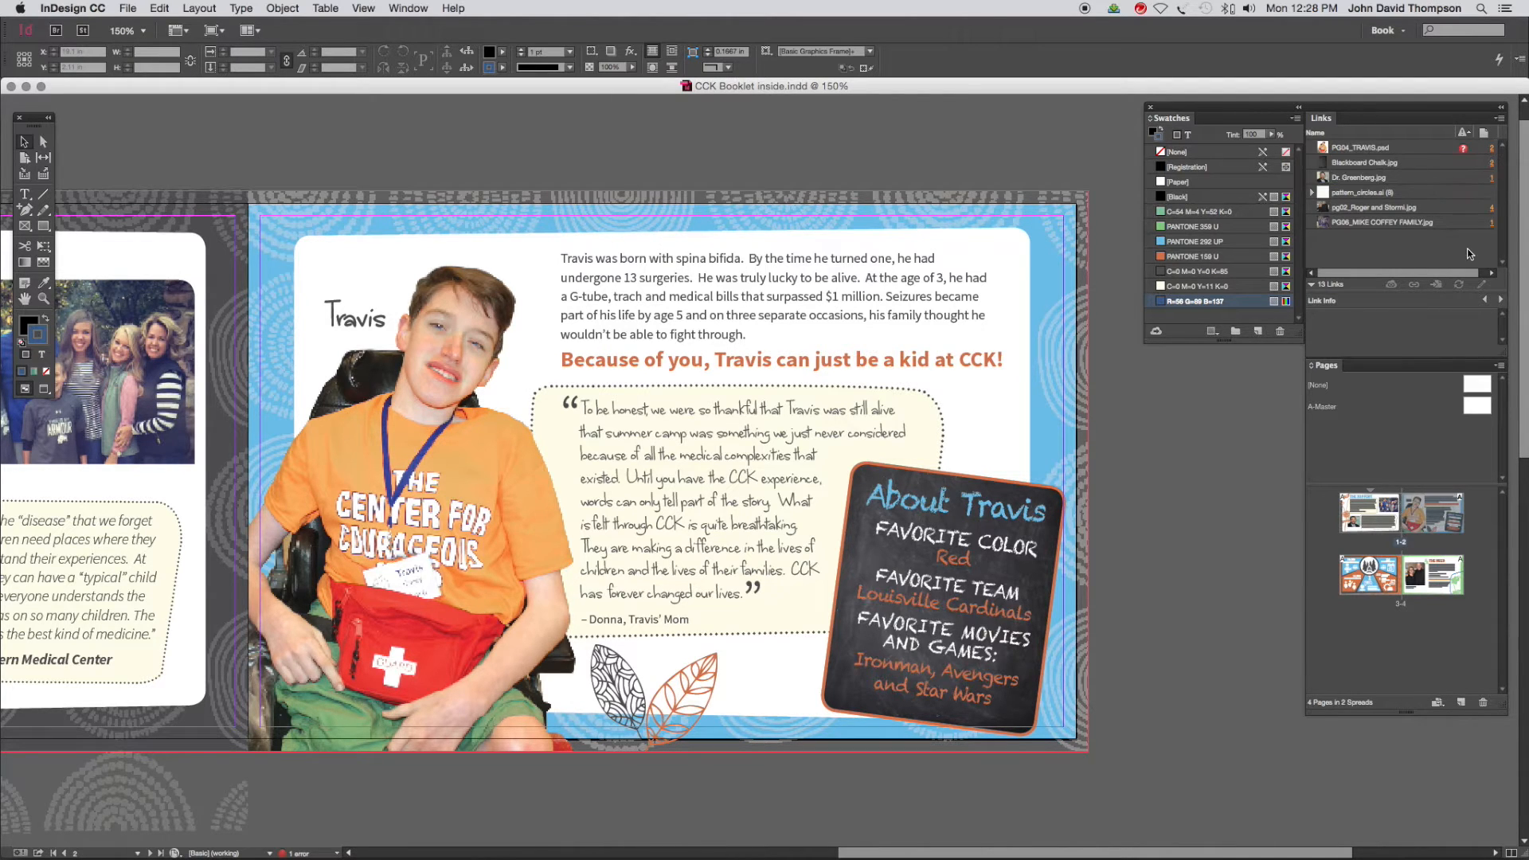
Replace the missing PG04_TRAVIS.psd image on the spread with the PG04_TRAVIS.psd file from the promise logo folder
{"action": "left_click", "coordinate": [1386, 151]}
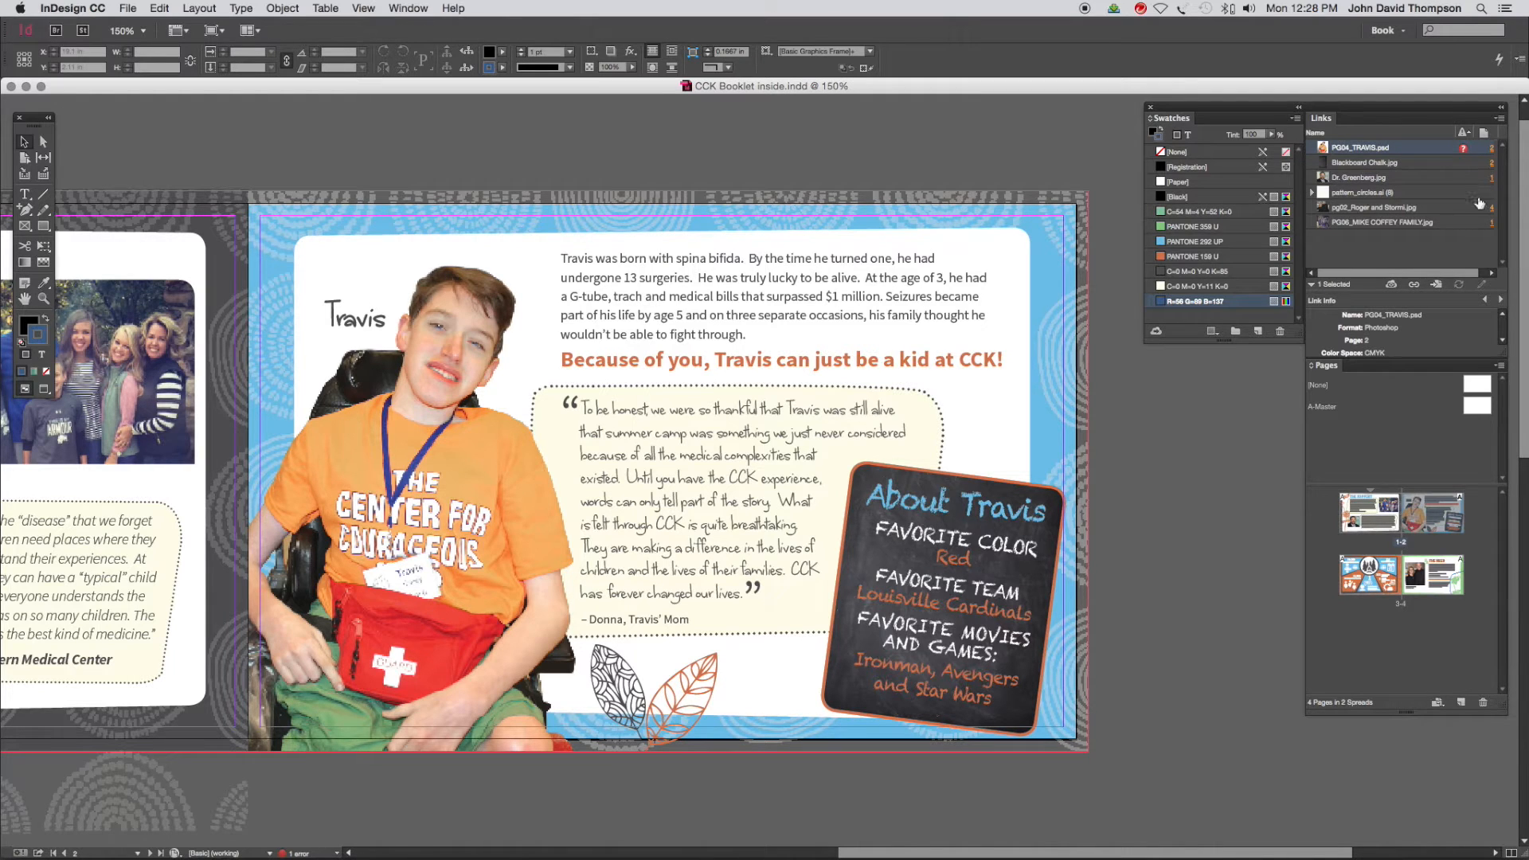
{"action": "left_click", "coordinate": [1438, 286]}
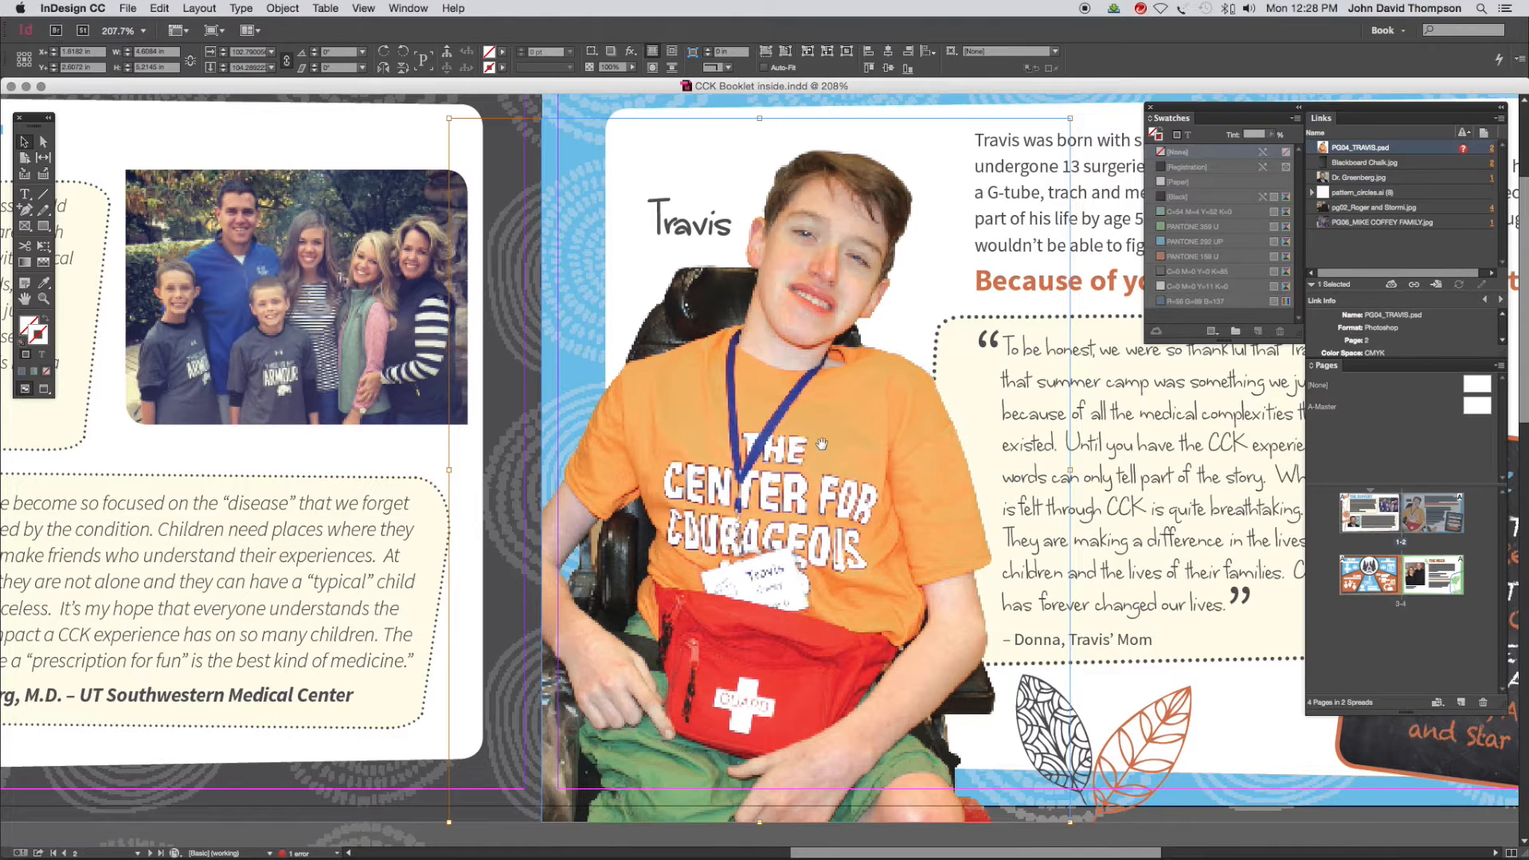
{"action": "key", "text": "super+d"}
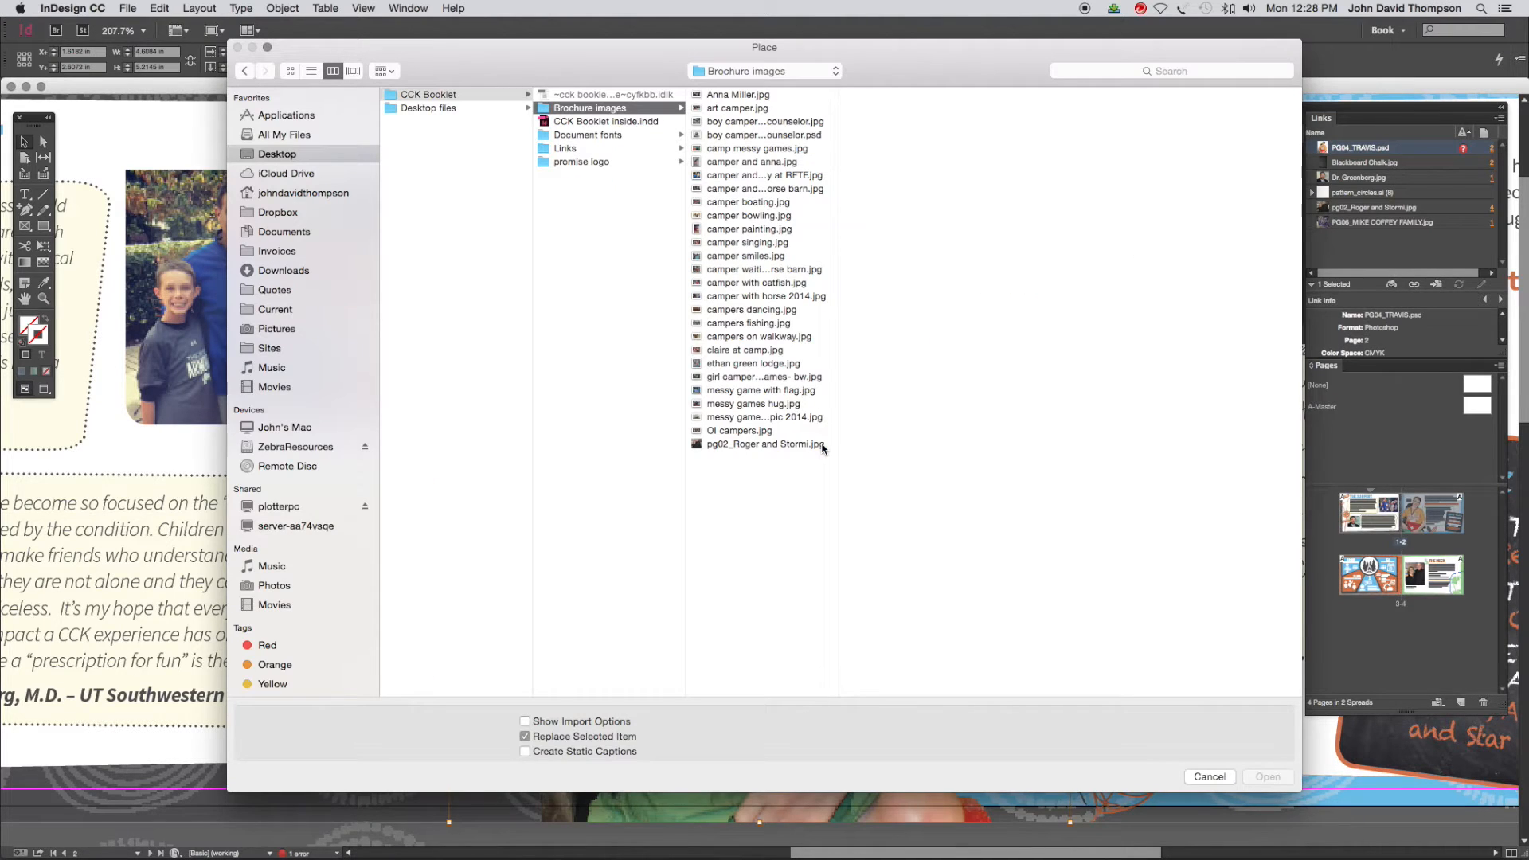
{"action": "left_click", "coordinate": [649, 302]}
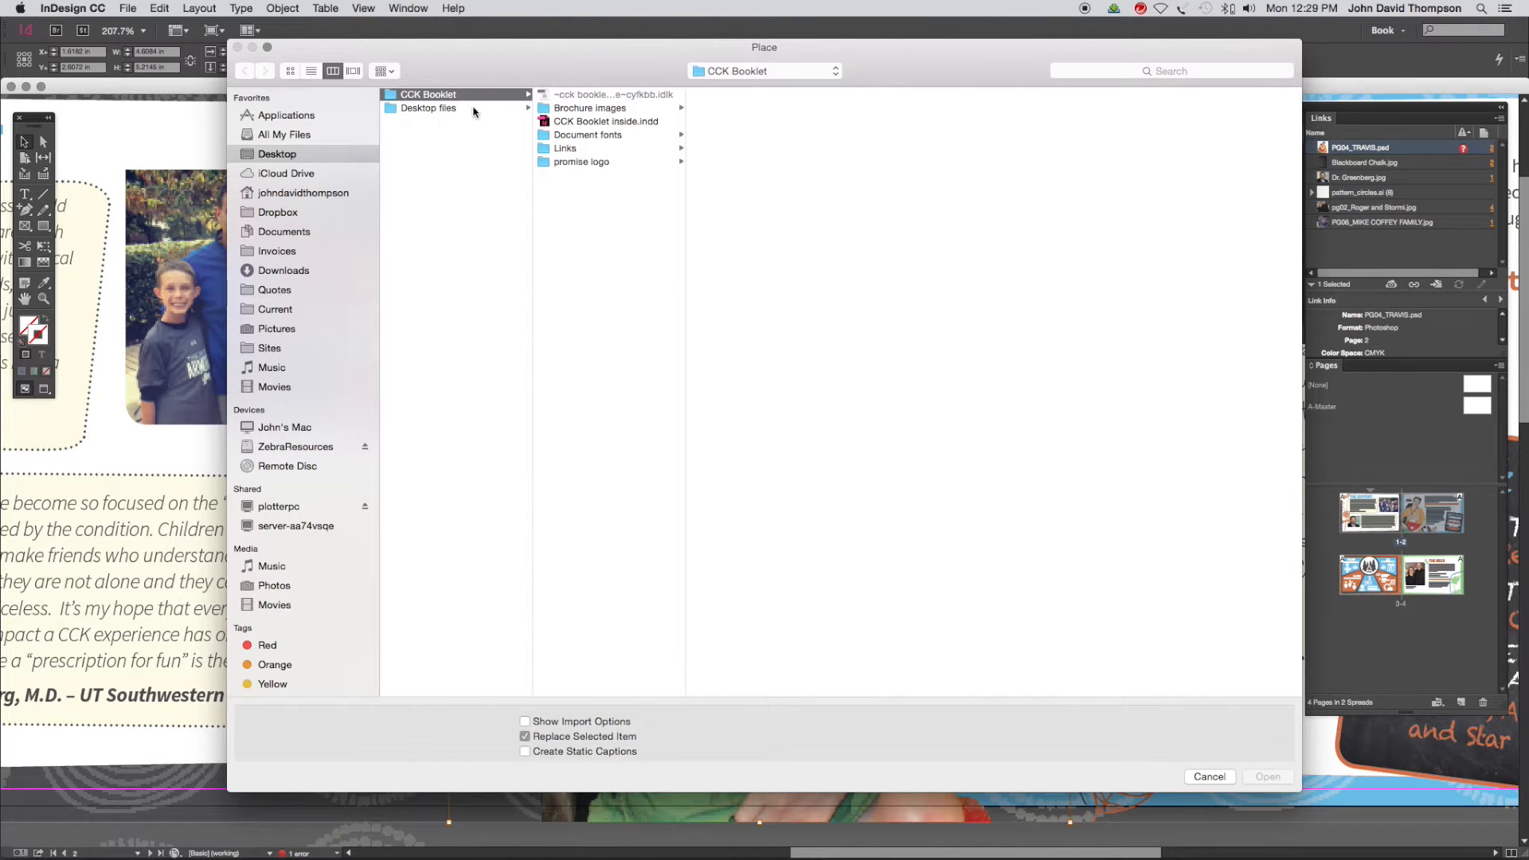
{"action": "left_click", "coordinate": [582, 163]}
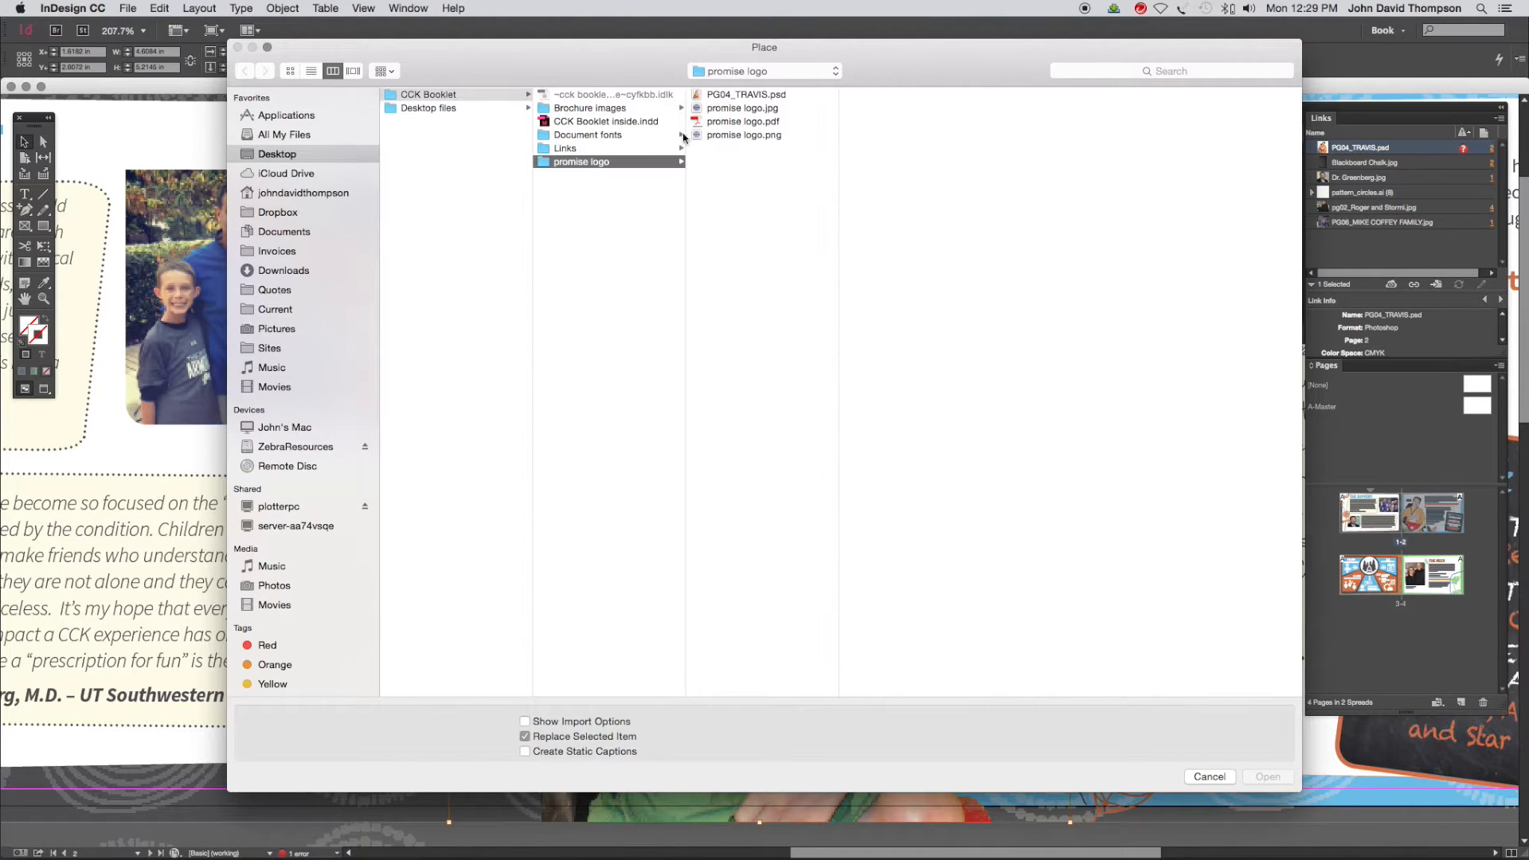
{"action": "left_click", "coordinate": [747, 95]}
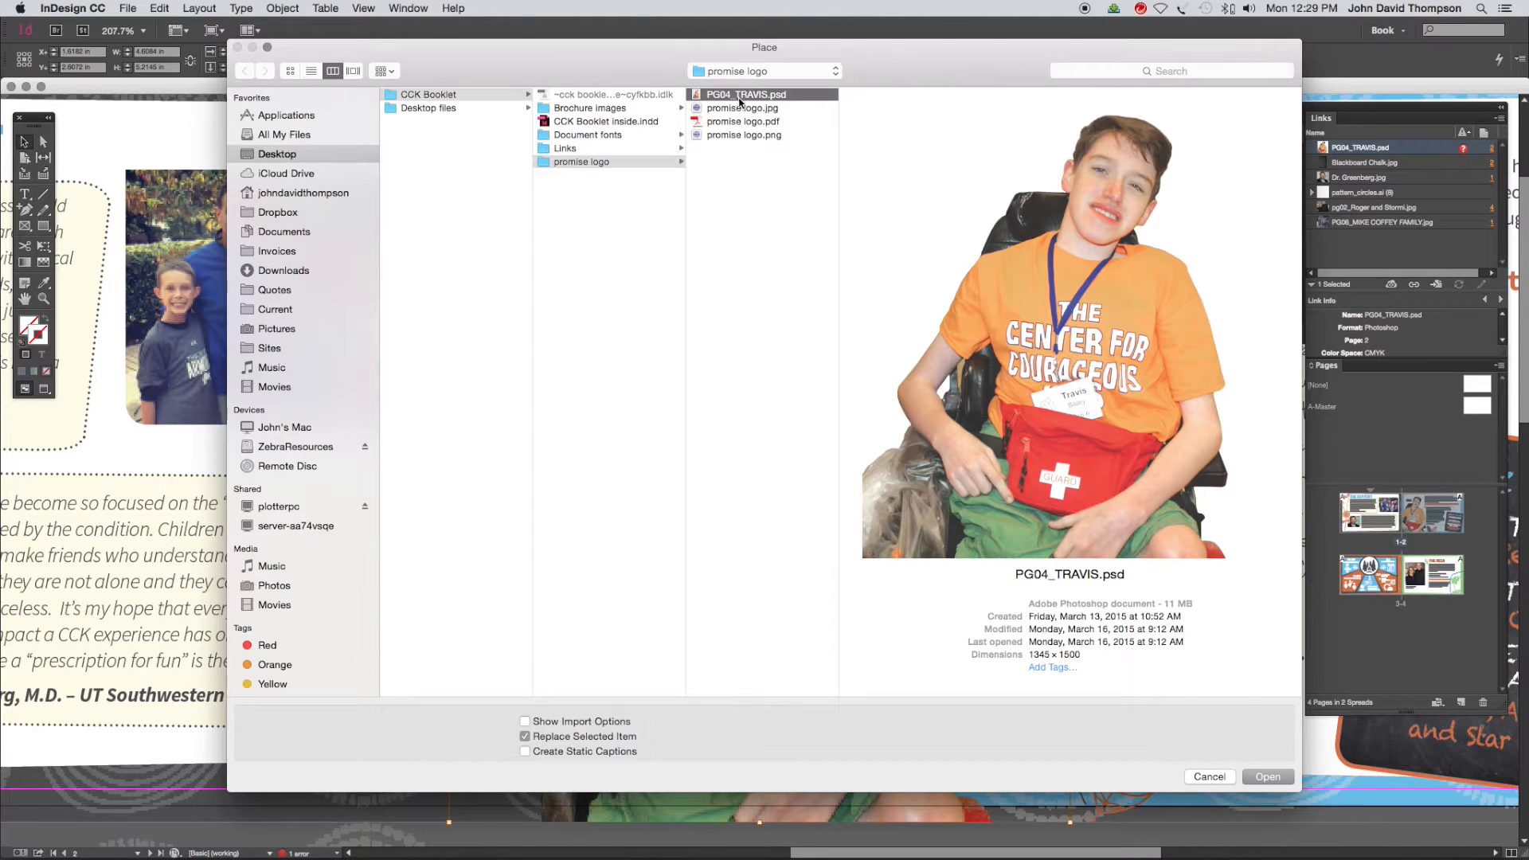
{"action": "left_click", "coordinate": [1268, 775]}
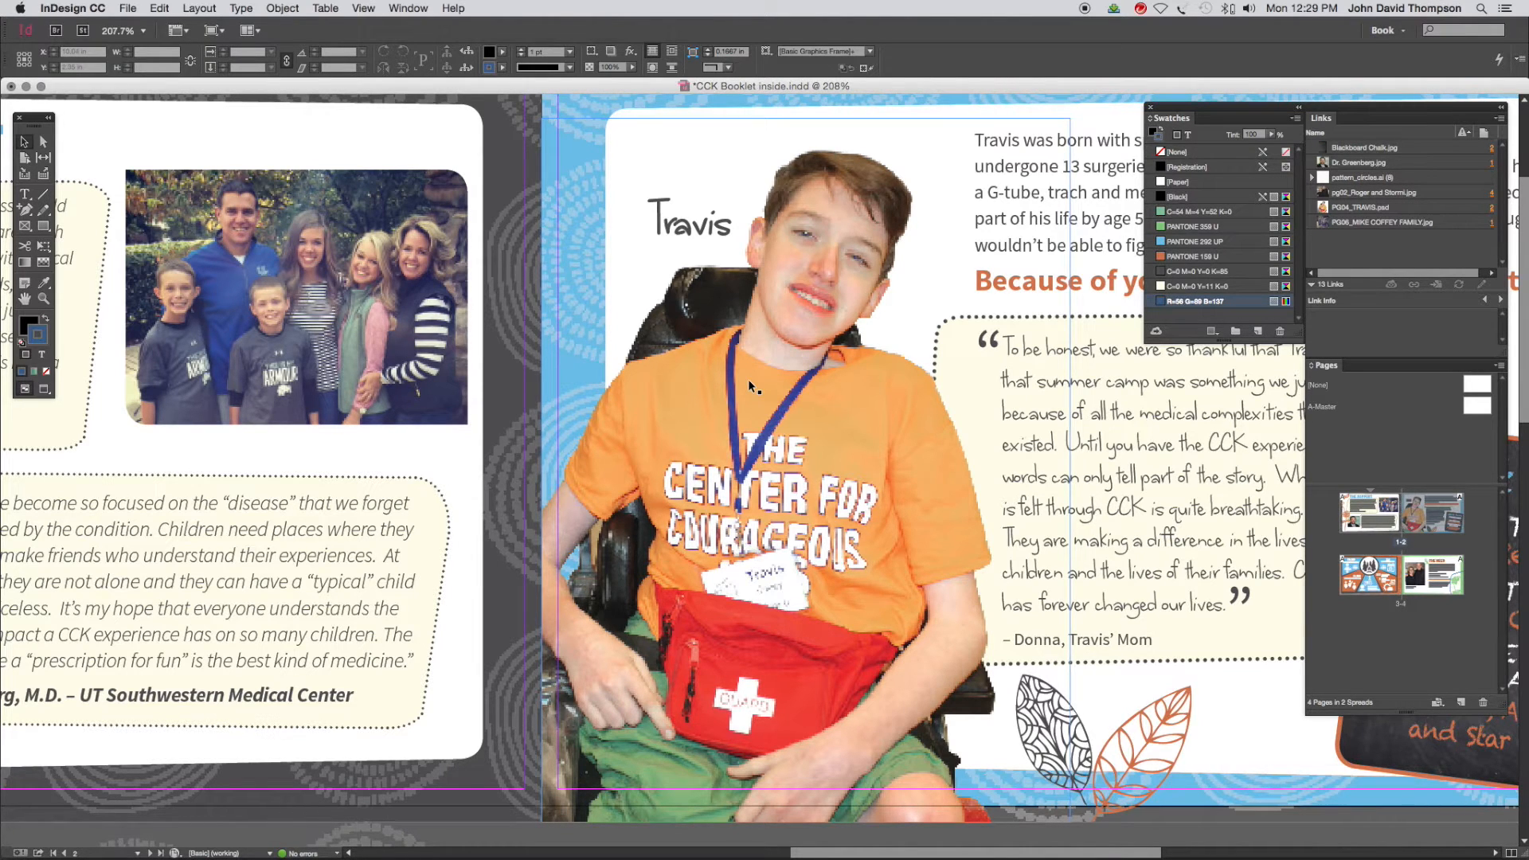
Convert the blue swatch R=56 G=89 B=137 from RGB to CMYK color mode
{"action": "key", "text": "super+minus"}
{"action": "key", "text": "super+minus"}
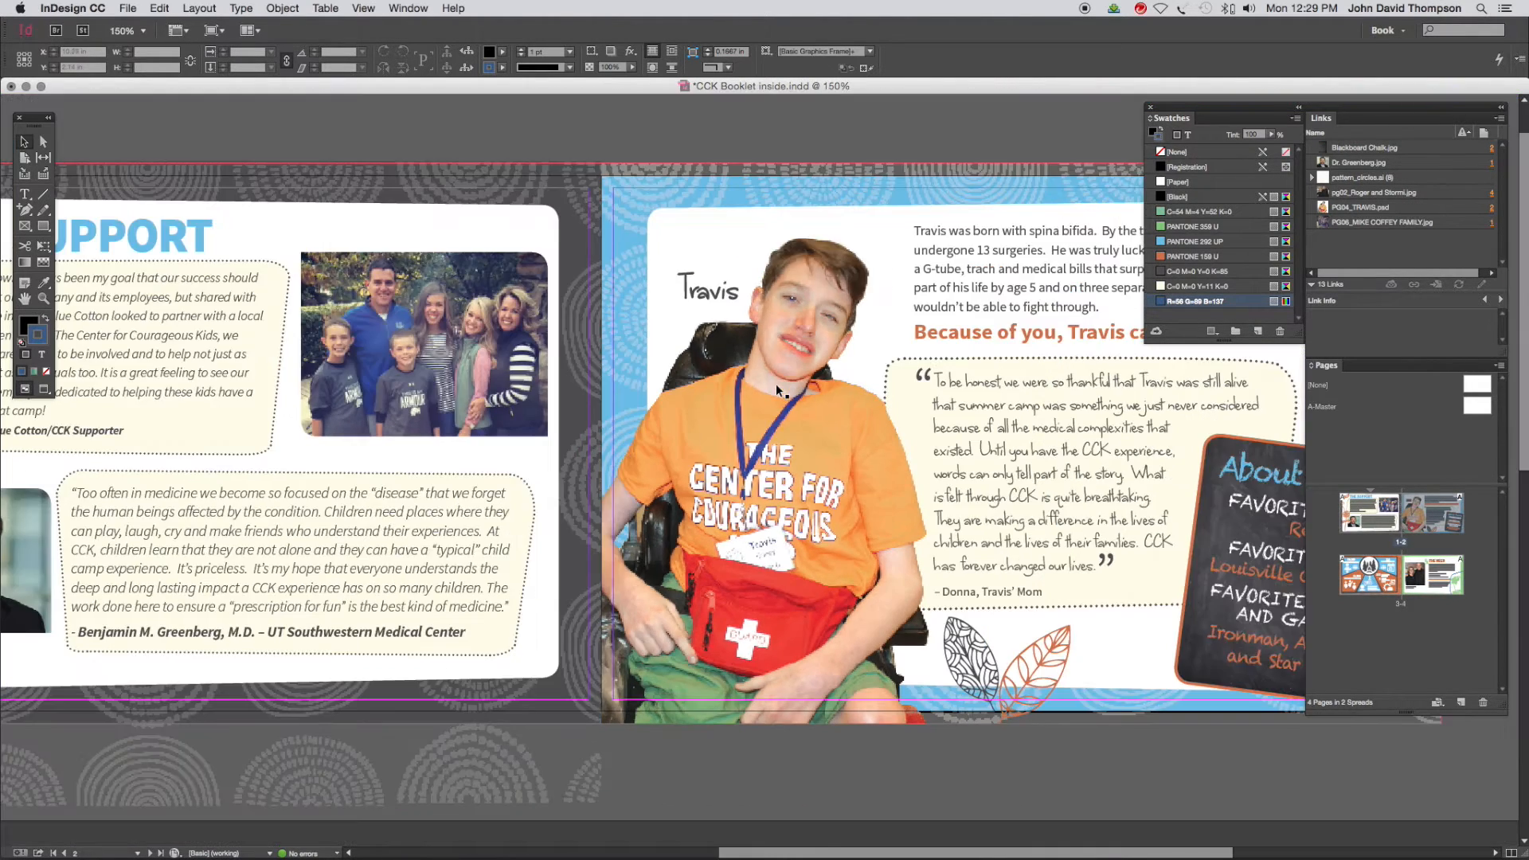
{"action": "left_click_drag", "start_coordinate": [883, 142], "coordinate": [796, 145]}
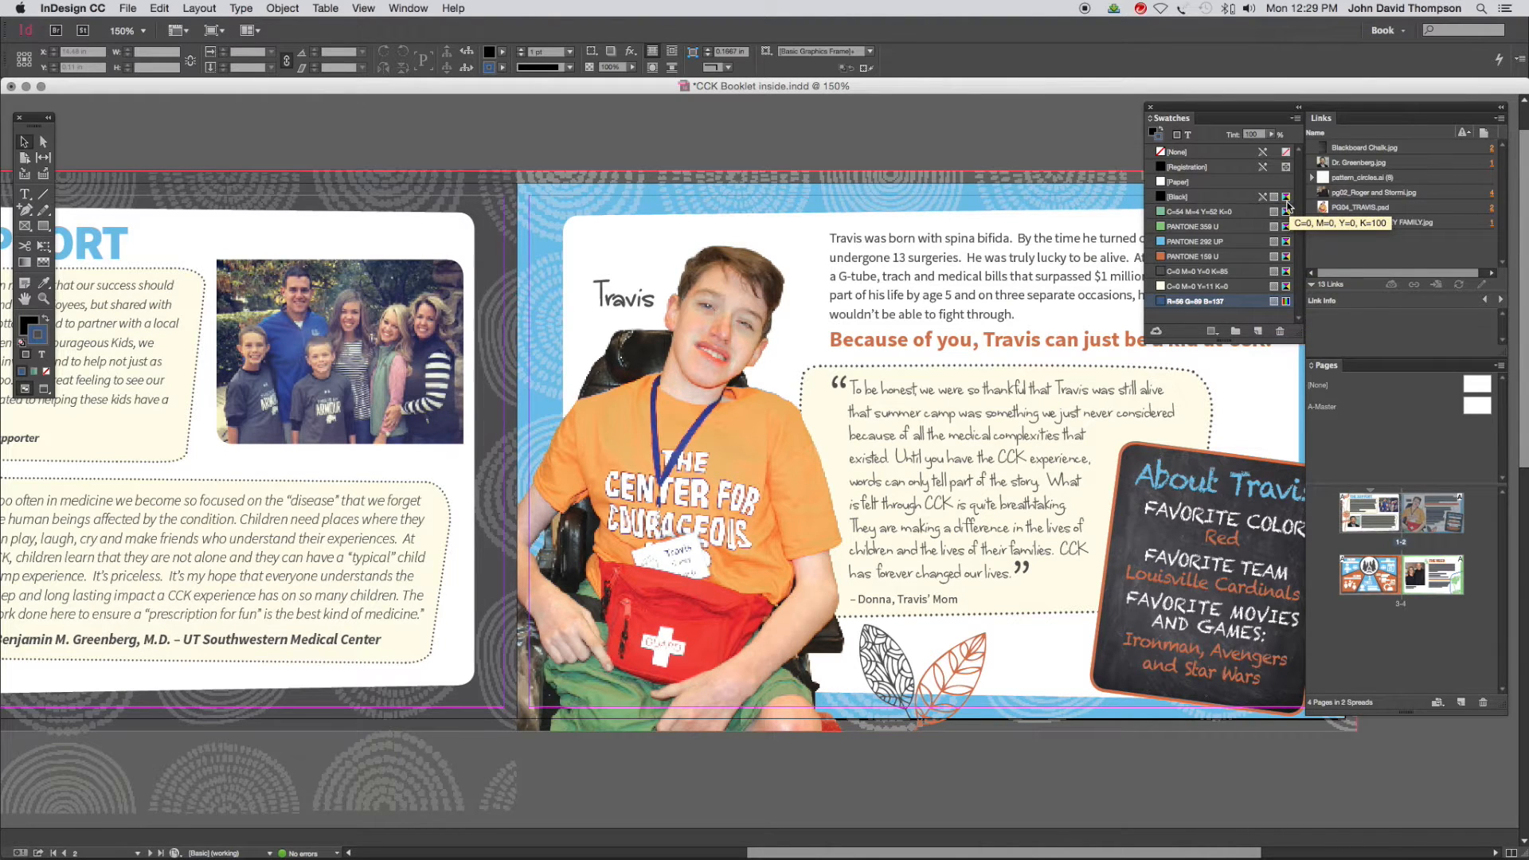
{"action": "double_click", "coordinate": [1165, 304]}
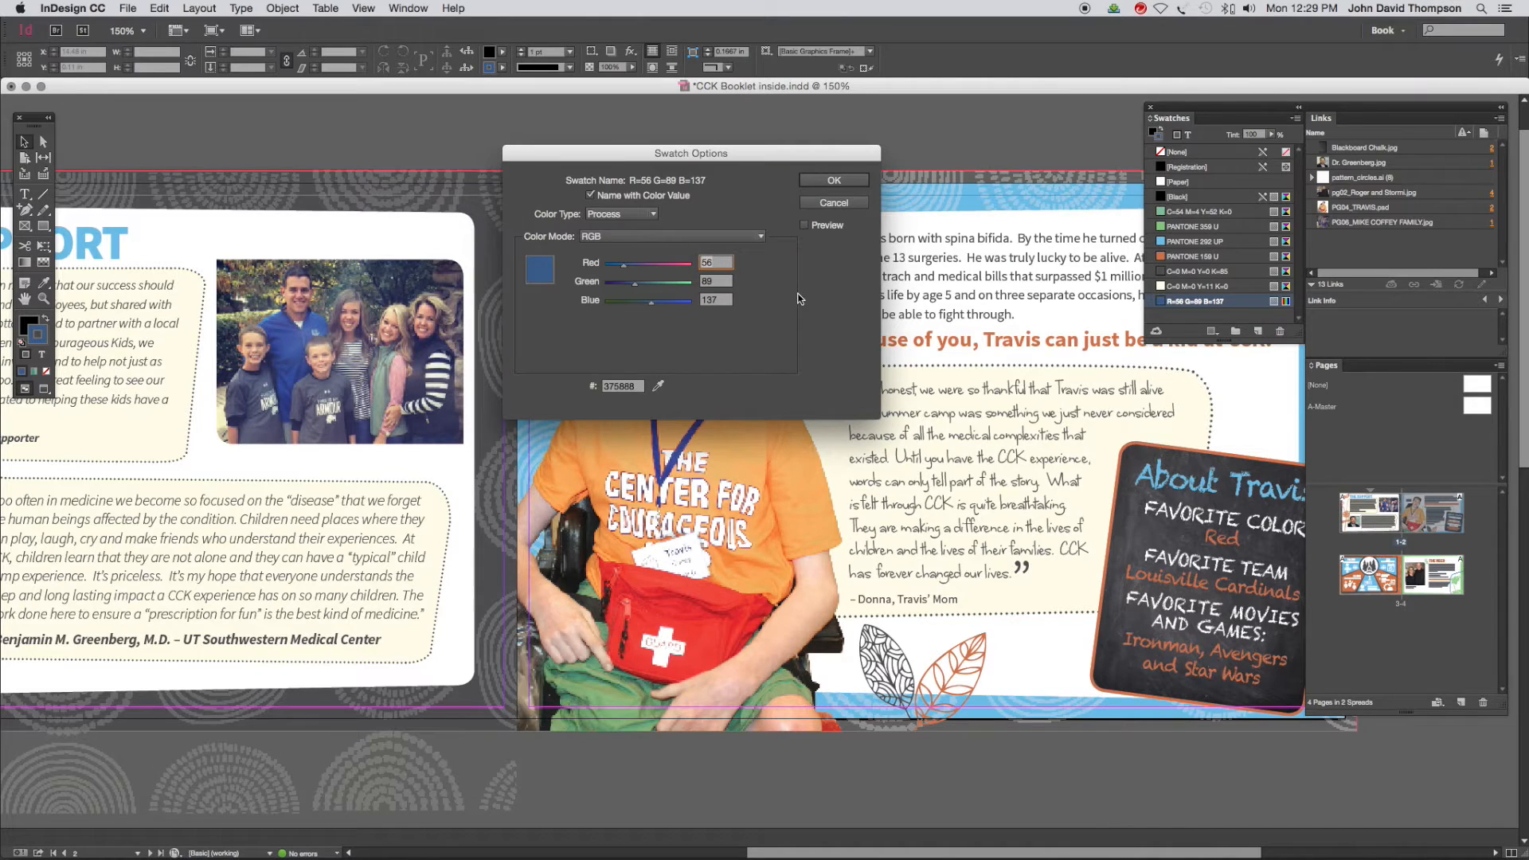
{"action": "left_click", "coordinate": [623, 236]}
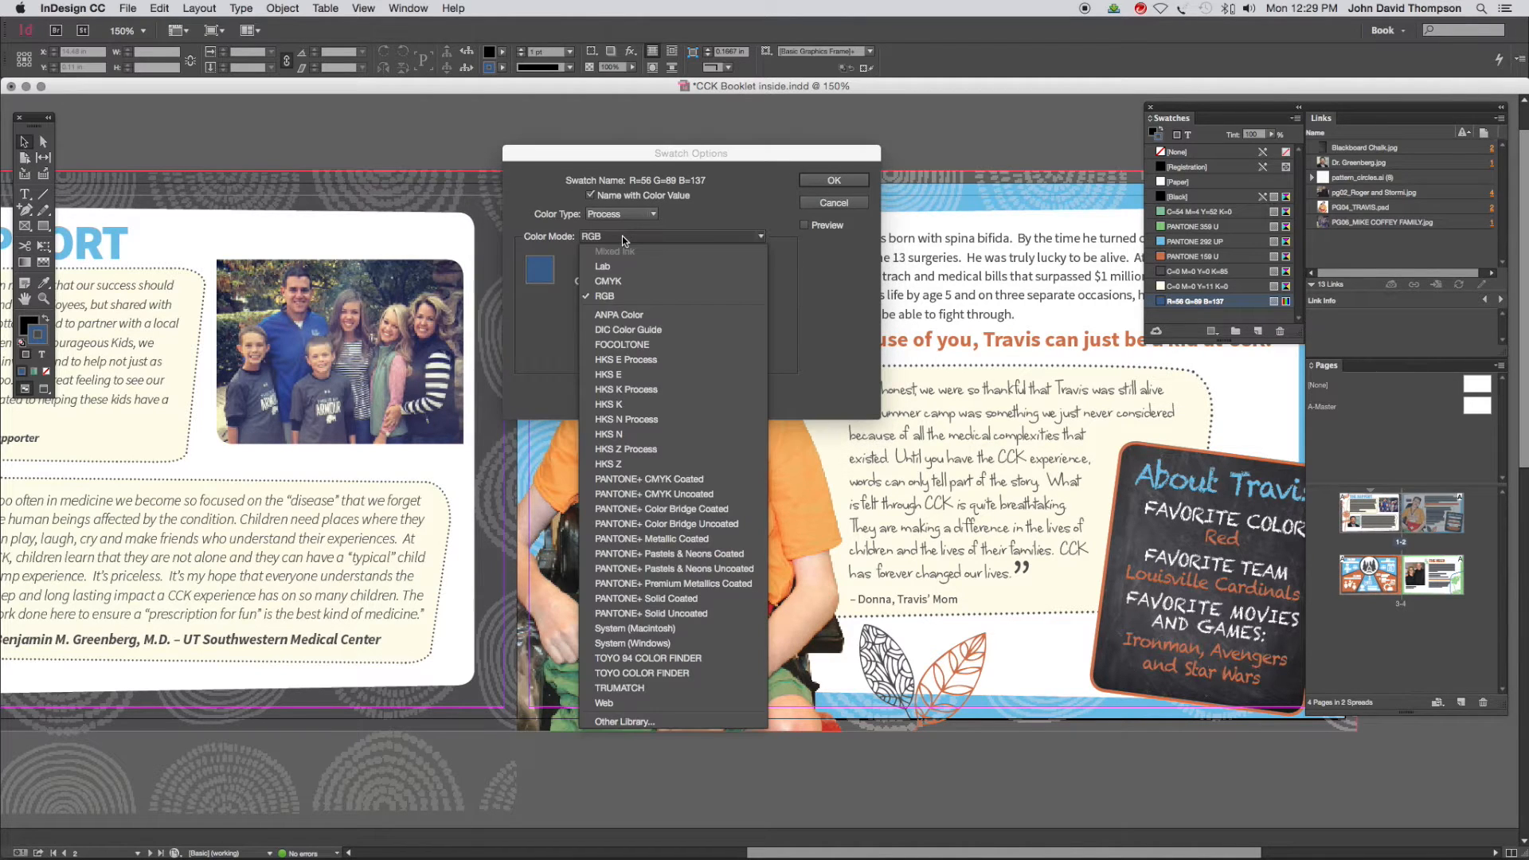
{"action": "left_click", "coordinate": [624, 281]}
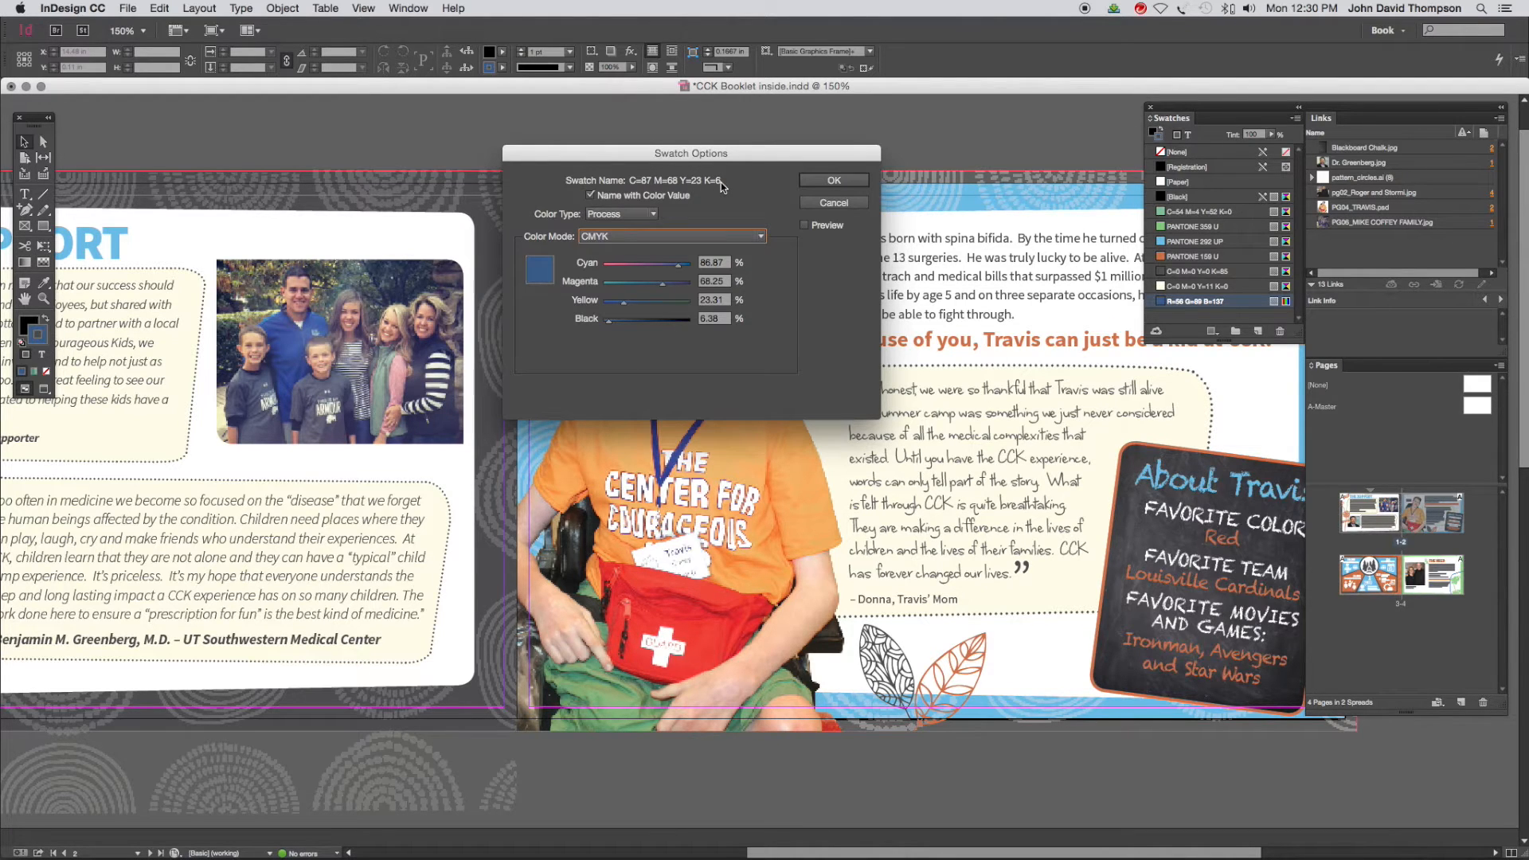
{"action": "left_click_drag", "start_coordinate": [789, 157], "coordinate": [735, 140]}
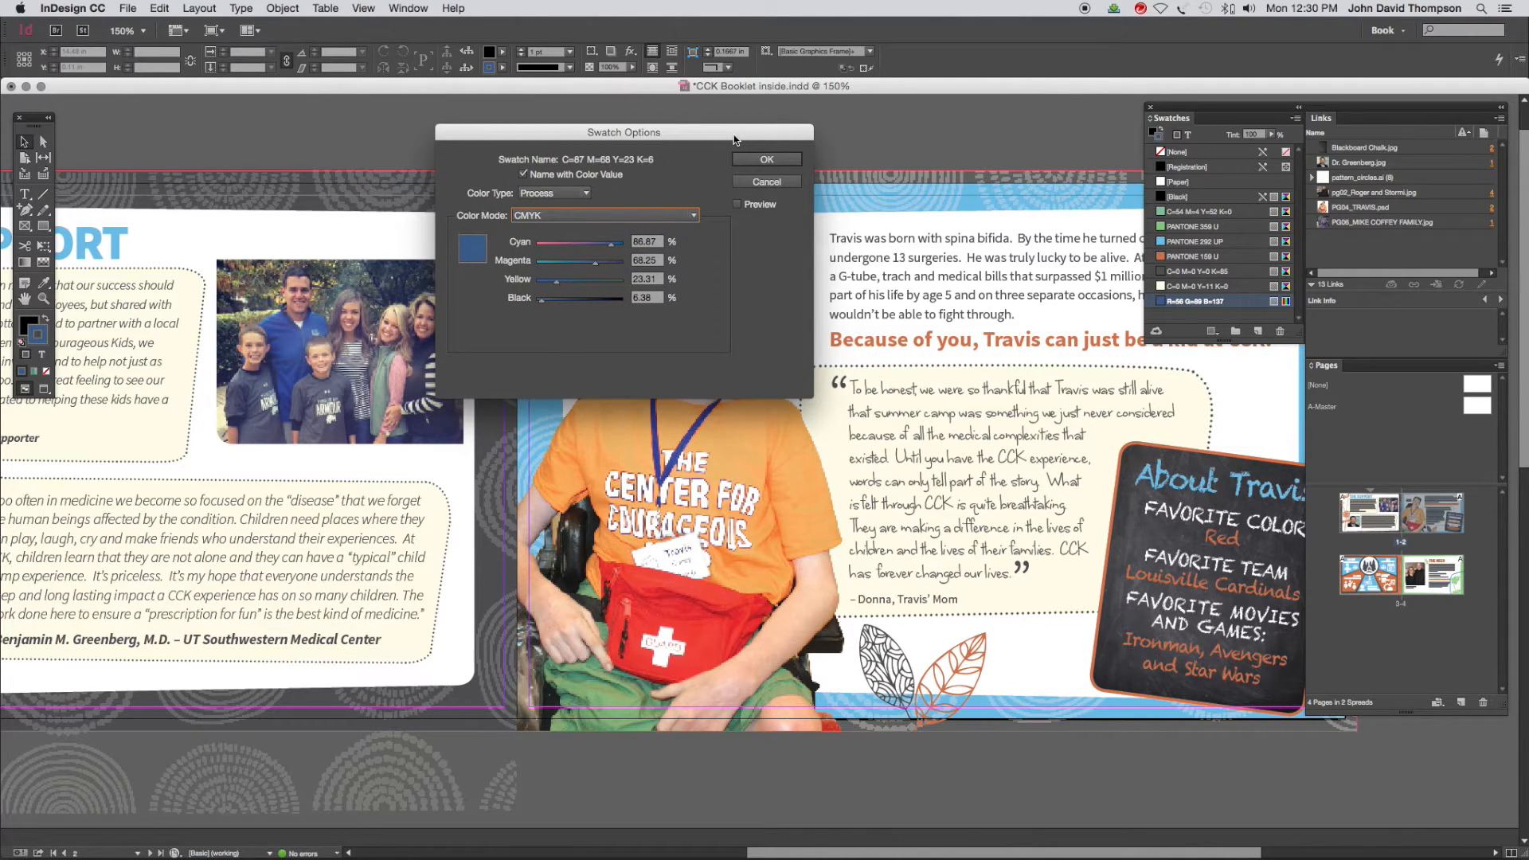
{"action": "left_click", "coordinate": [762, 160]}
{"action": "left_click", "coordinate": [765, 161]}
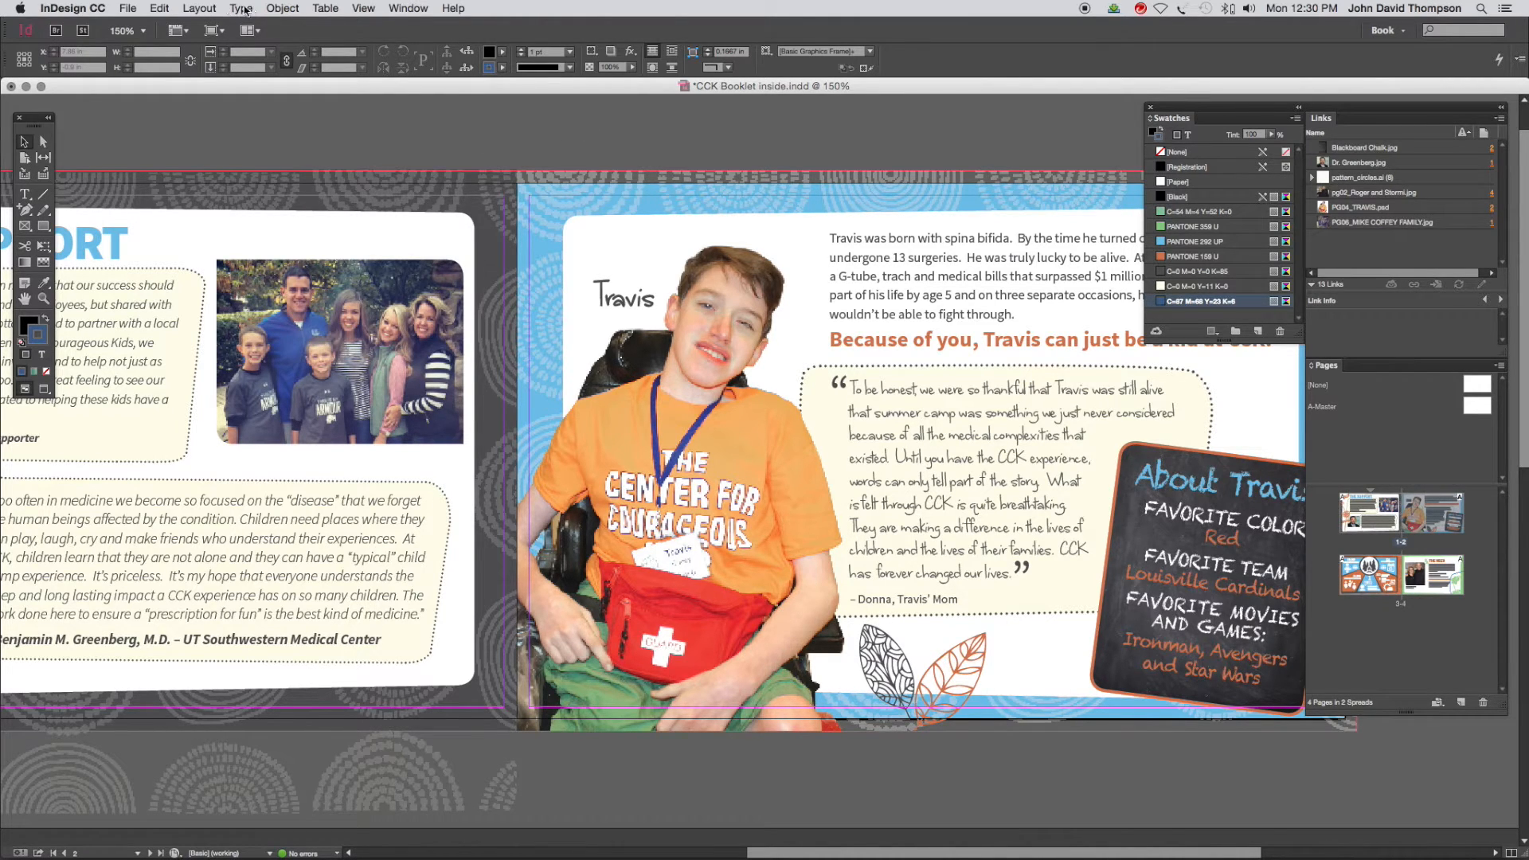
{"action": "left_click_drag", "start_coordinate": [603, 111], "coordinate": [372, 118]}
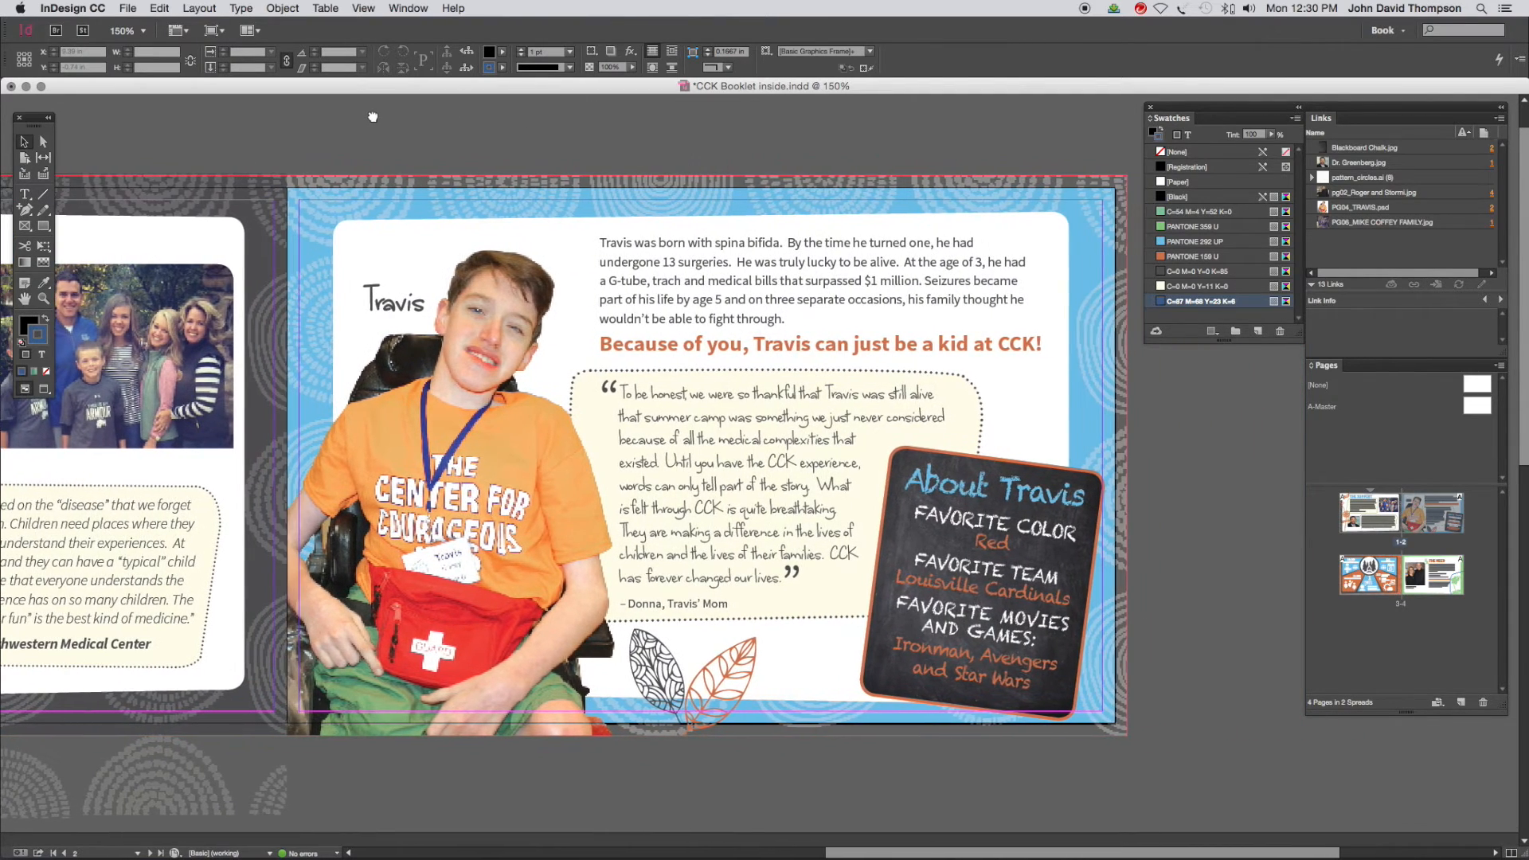
{"action": "key", "text": "super+r"}
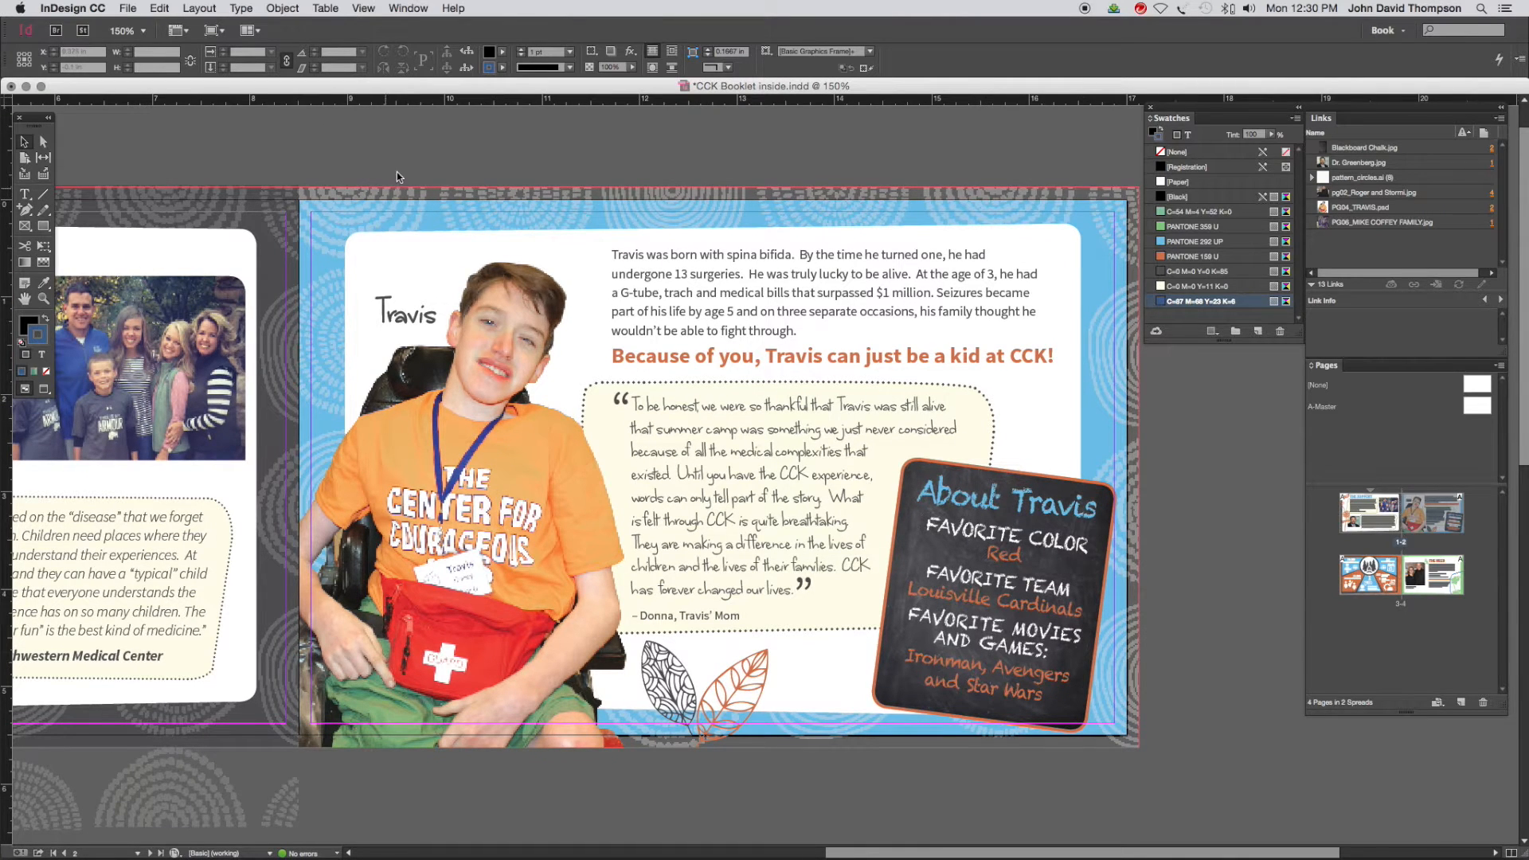
{"action": "key", "text": "super+r"}
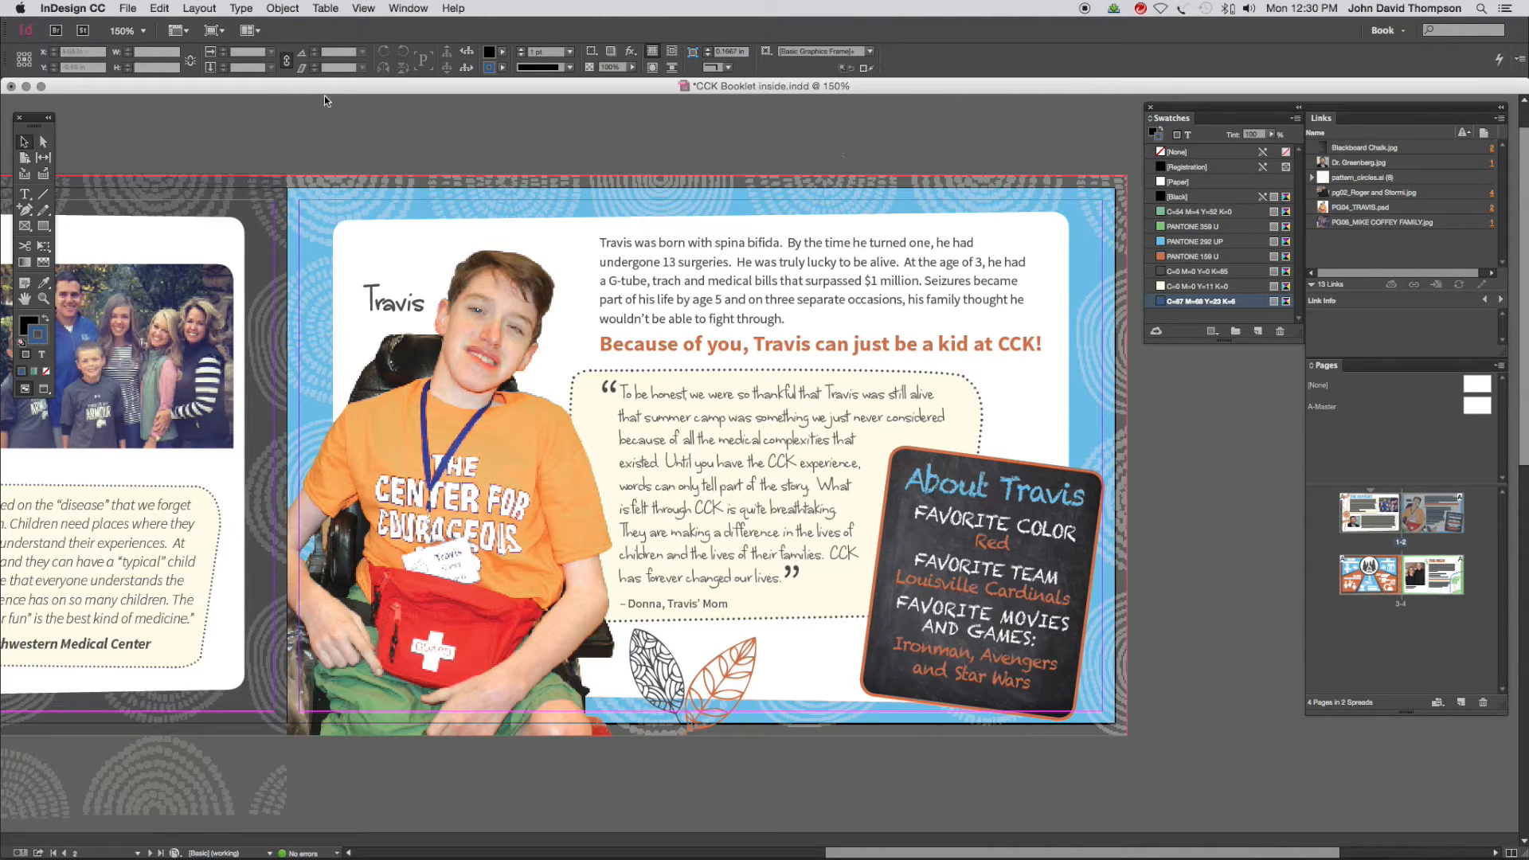
{"action": "left_click", "coordinate": [204, 11]}
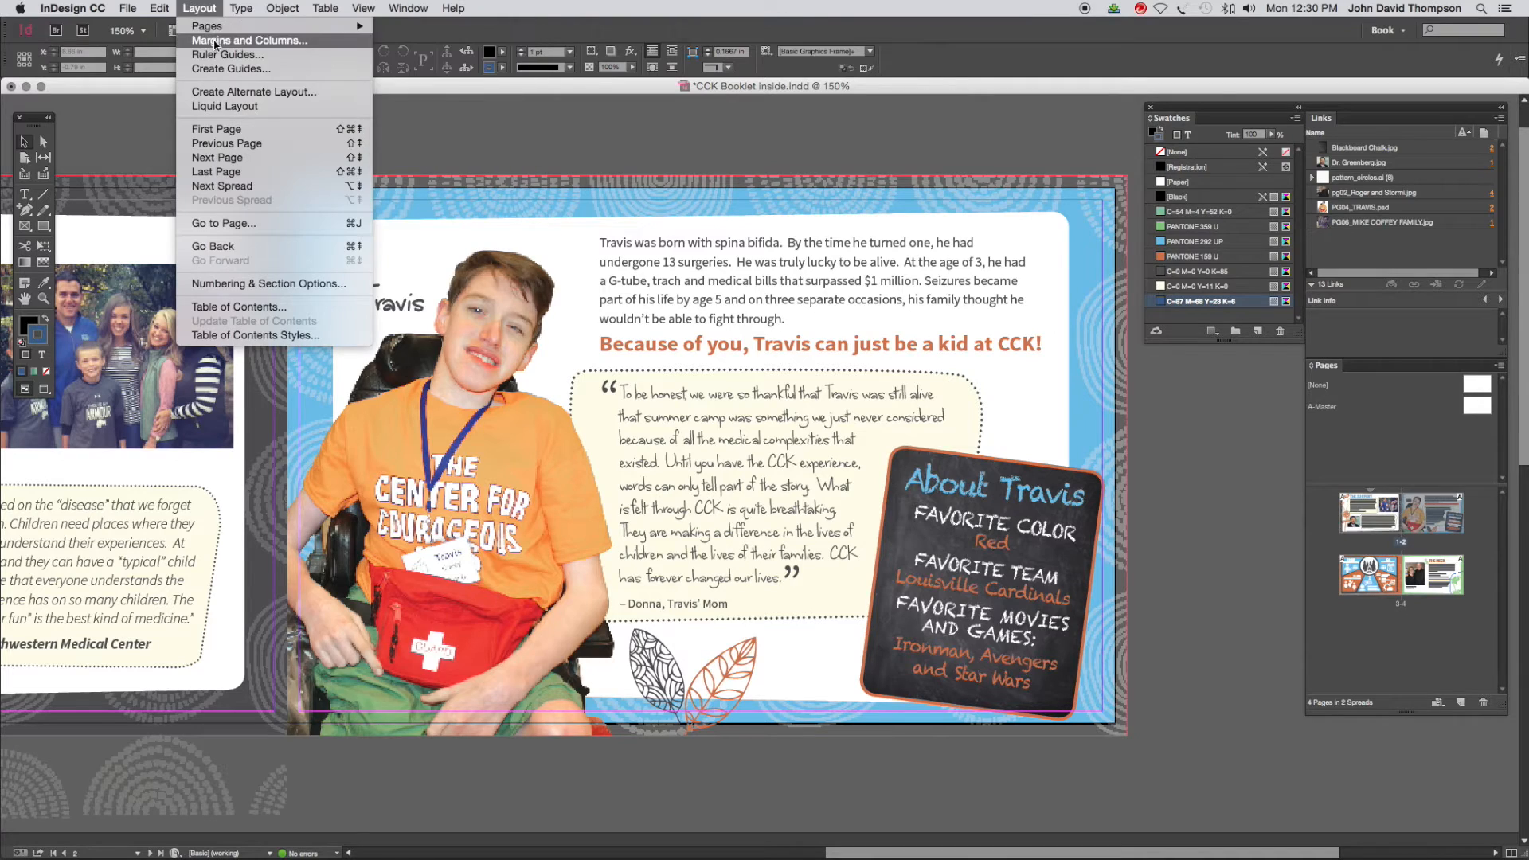
{"action": "left_click", "coordinate": [249, 40]}
{"action": "left_click", "coordinate": [669, 628]}
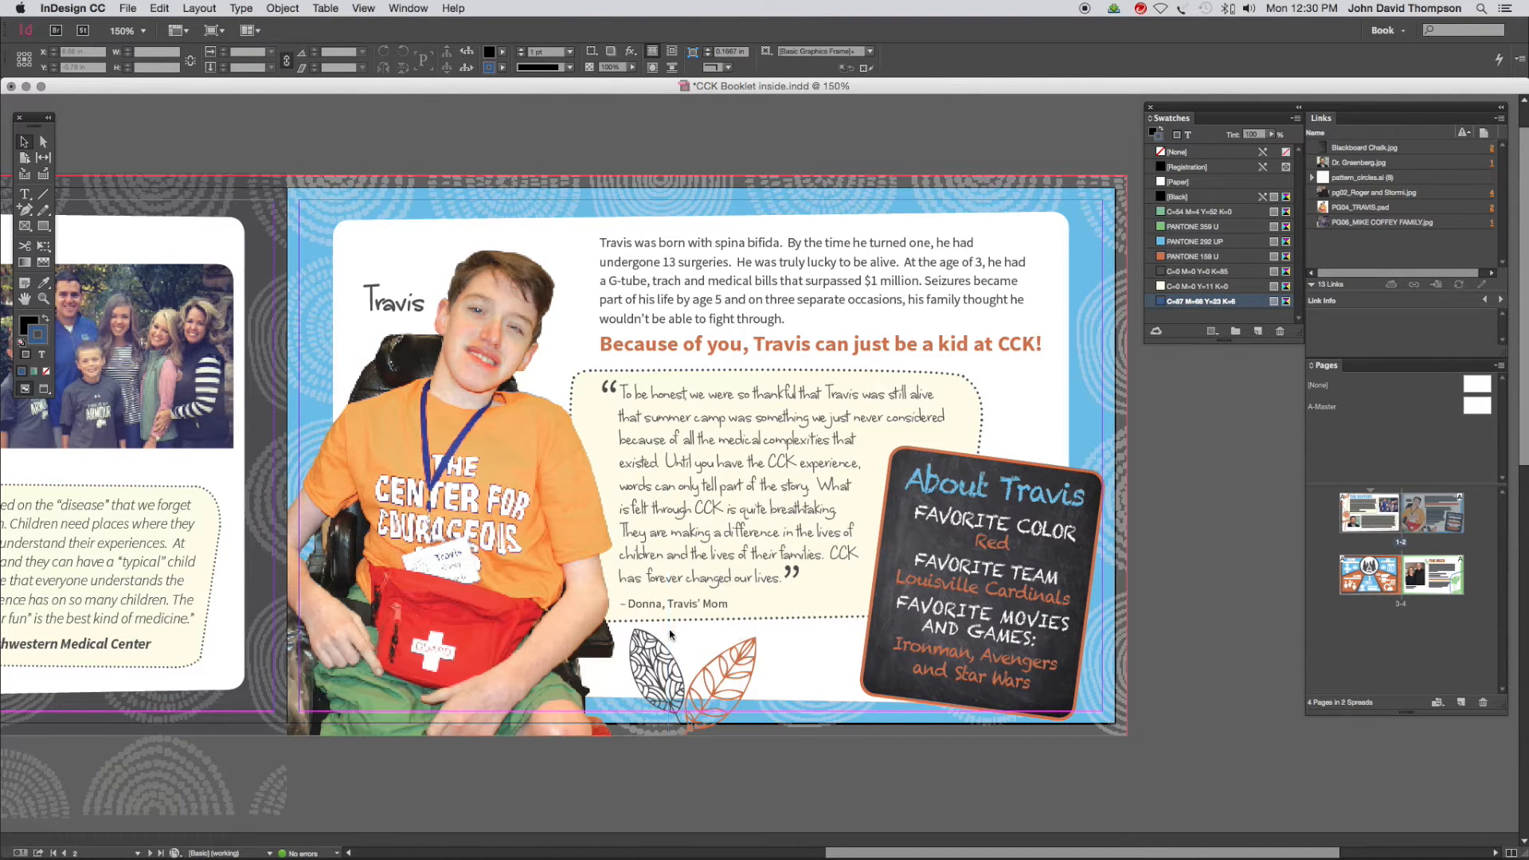
Set the top, bottom, inside and outside page margins to 0.25 in
{"action": "left_click", "coordinate": [201, 10]}
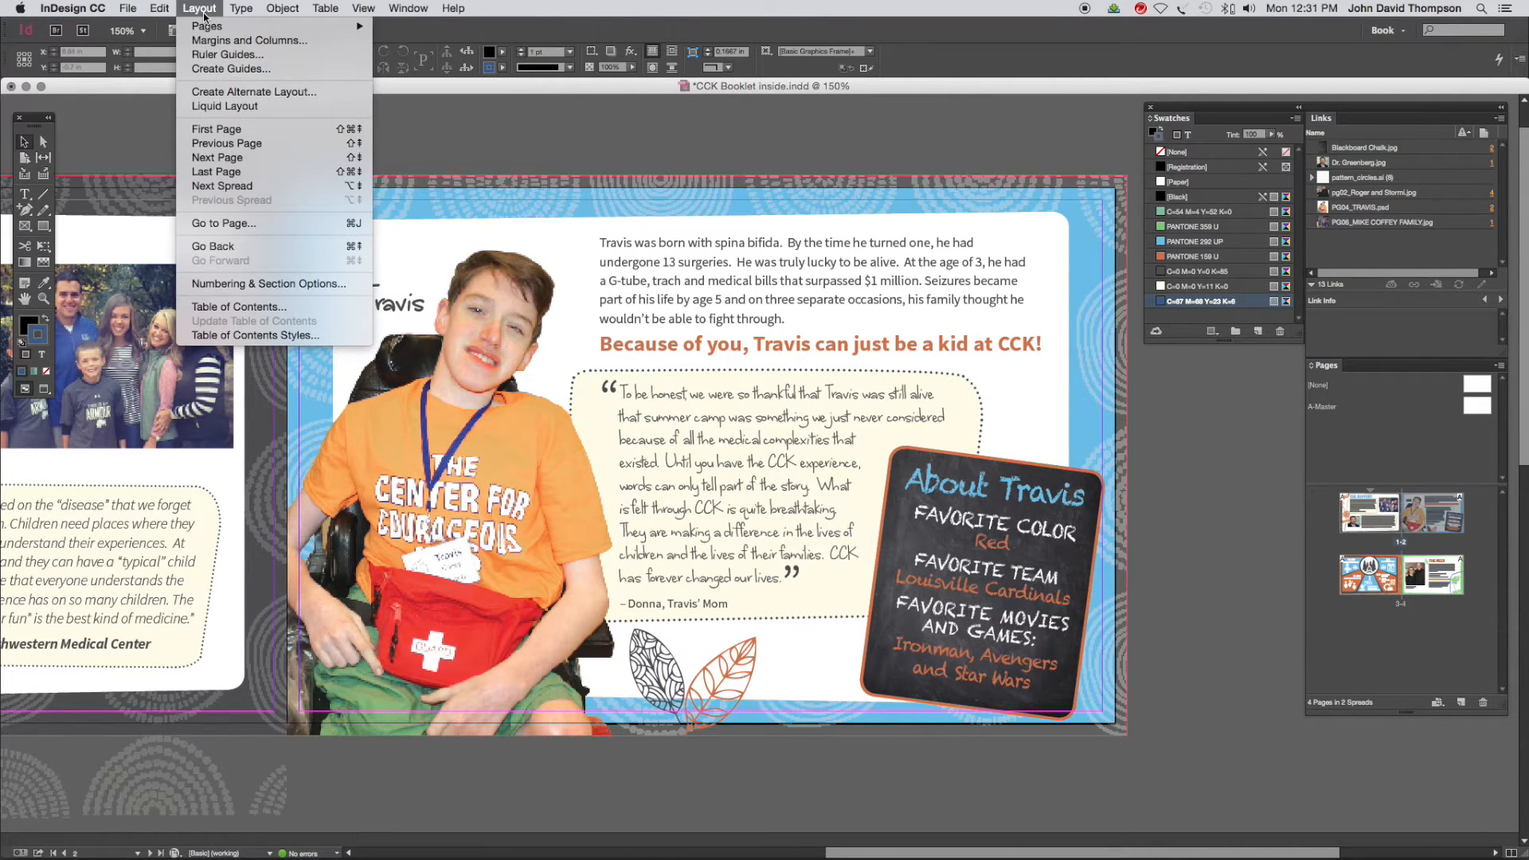
{"action": "left_click", "coordinate": [211, 40]}
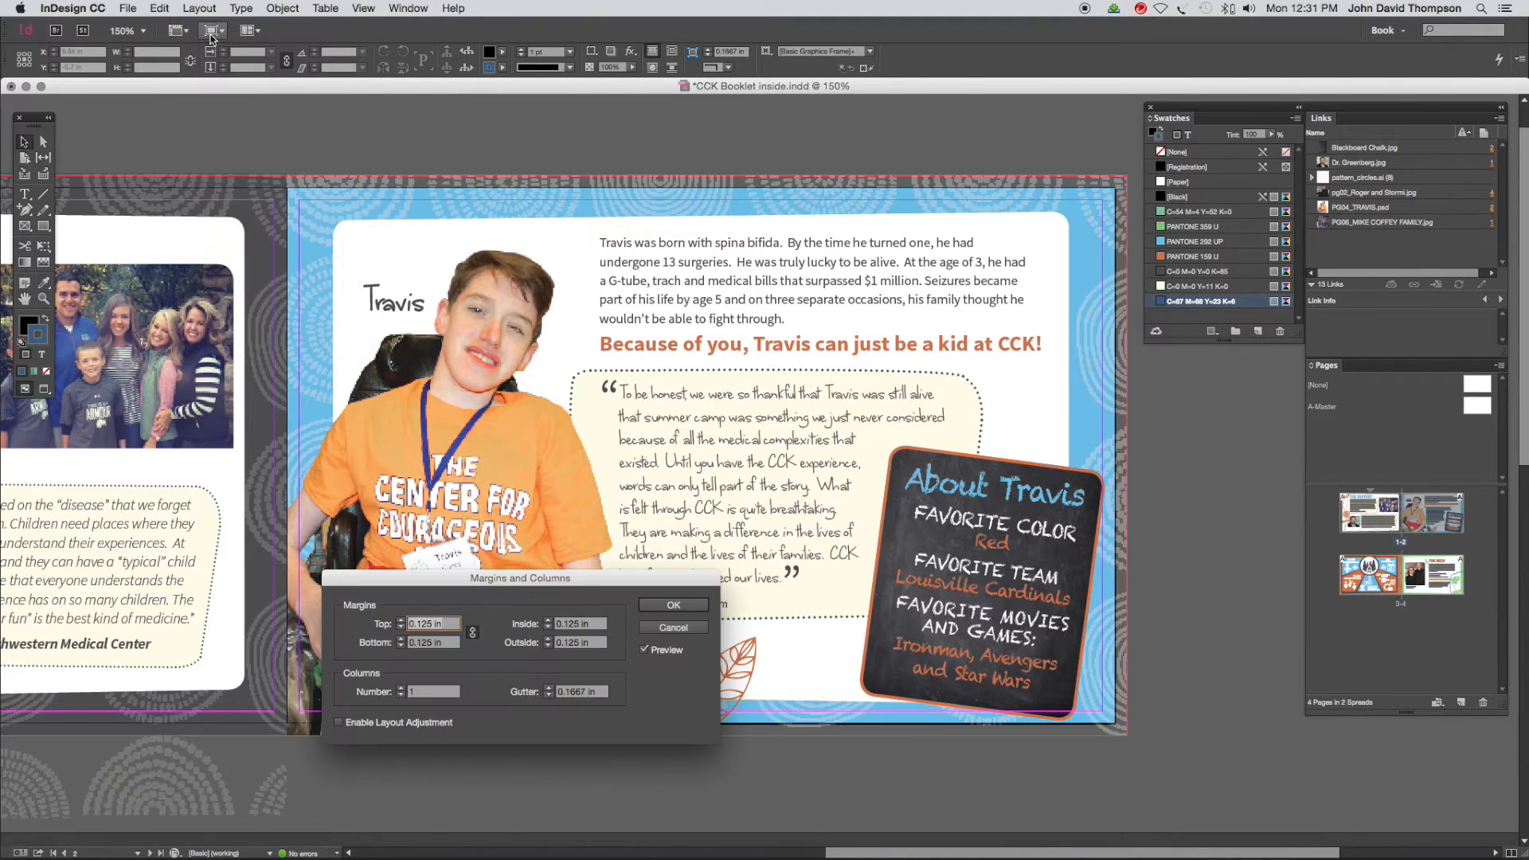
{"action": "left_click", "coordinate": [400, 621]}
{"action": "left_click", "coordinate": [401, 621]}
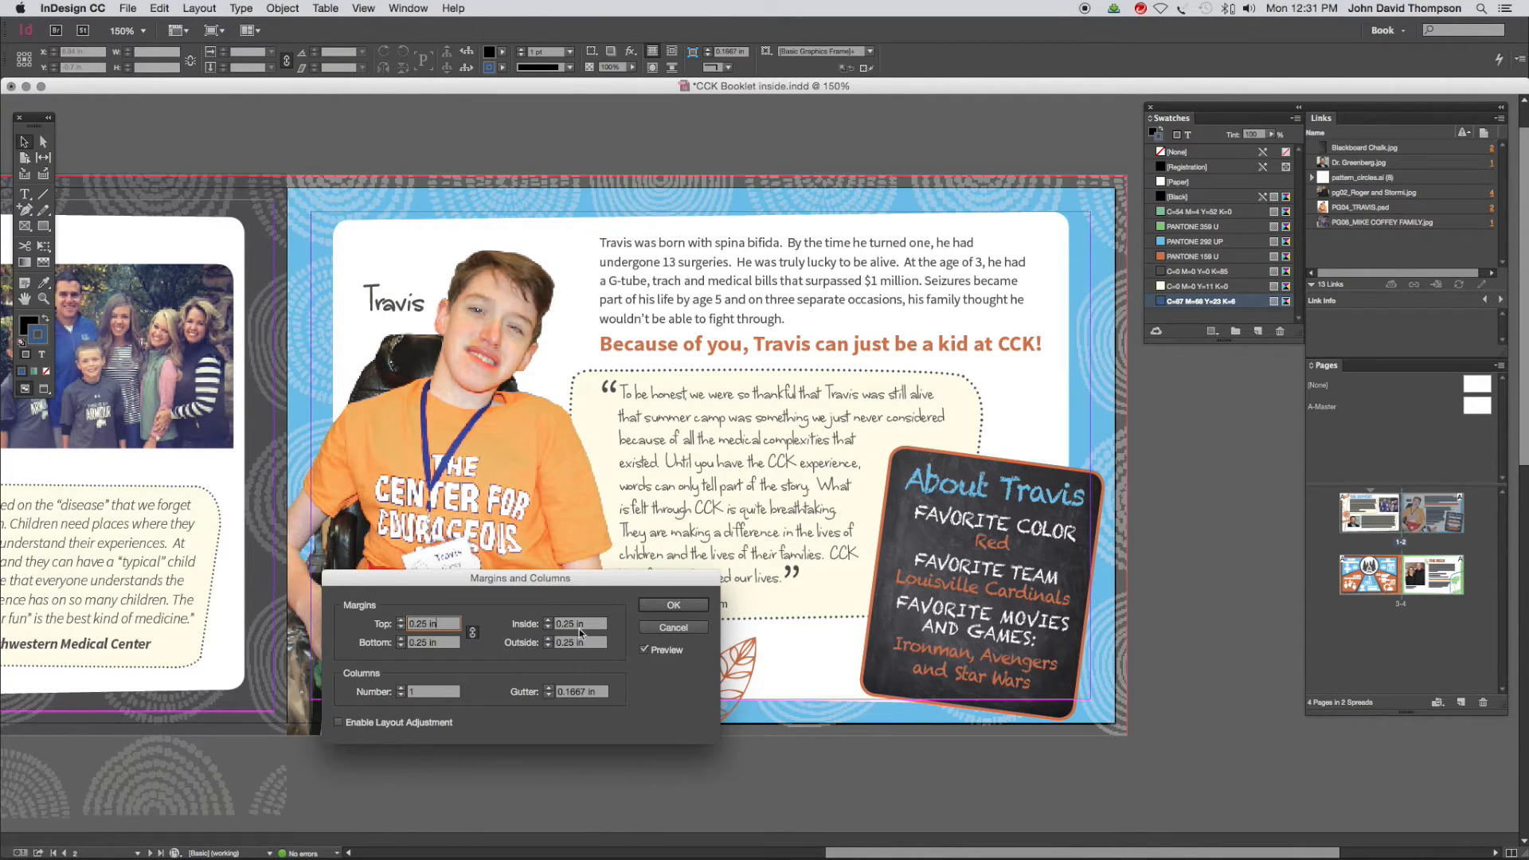
{"action": "left_click", "coordinate": [674, 606]}
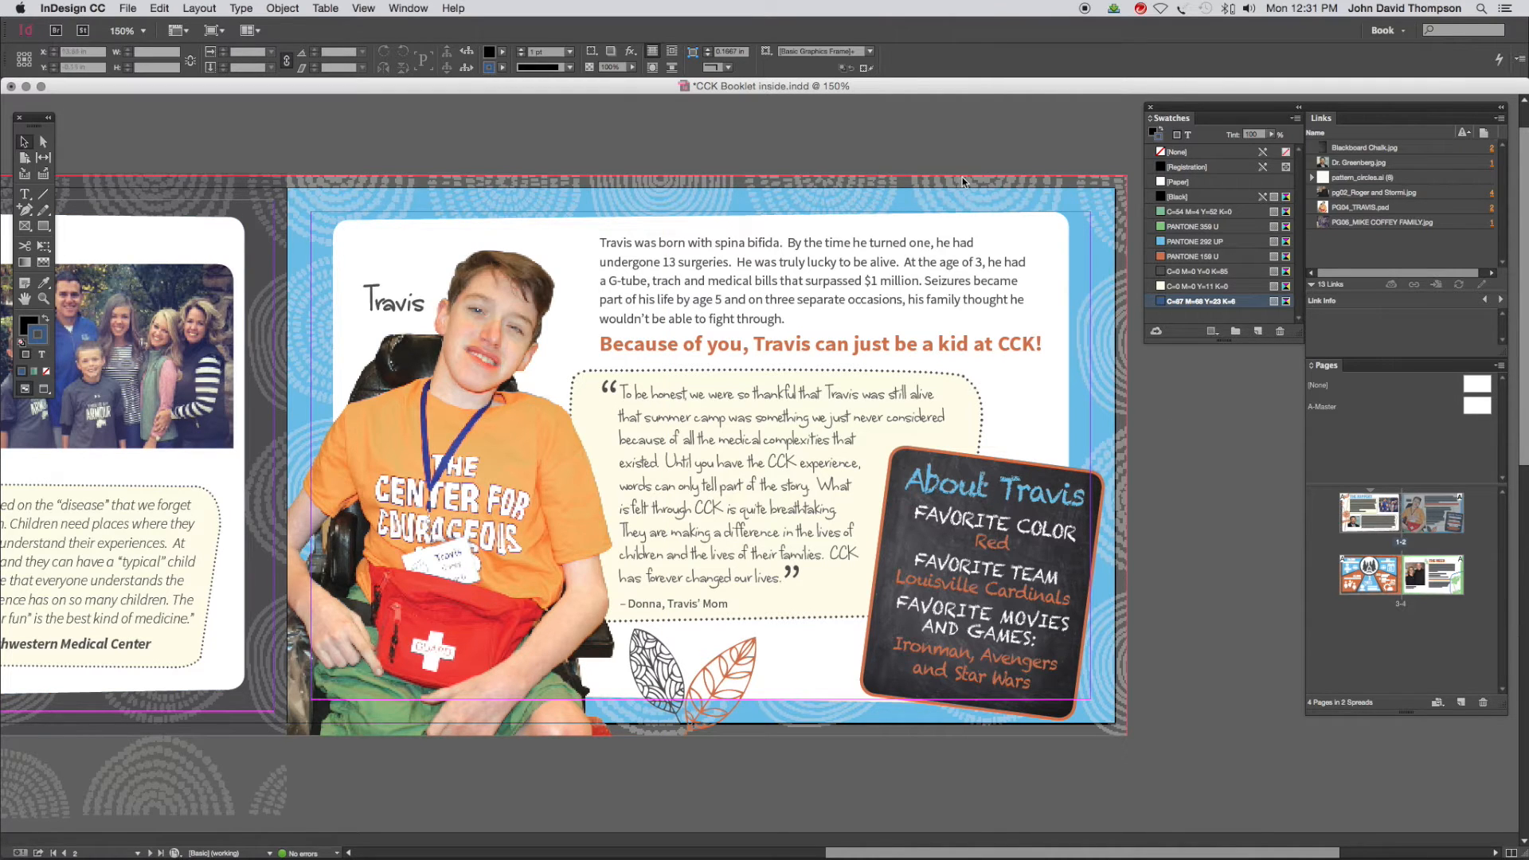
Extend the blue background frame to the bleed line at the page's top, right and bottom edges
{"action": "left_click", "coordinate": [1108, 247]}
{"action": "left_click_drag", "start_coordinate": [1115, 188], "coordinate": [1127, 175]}
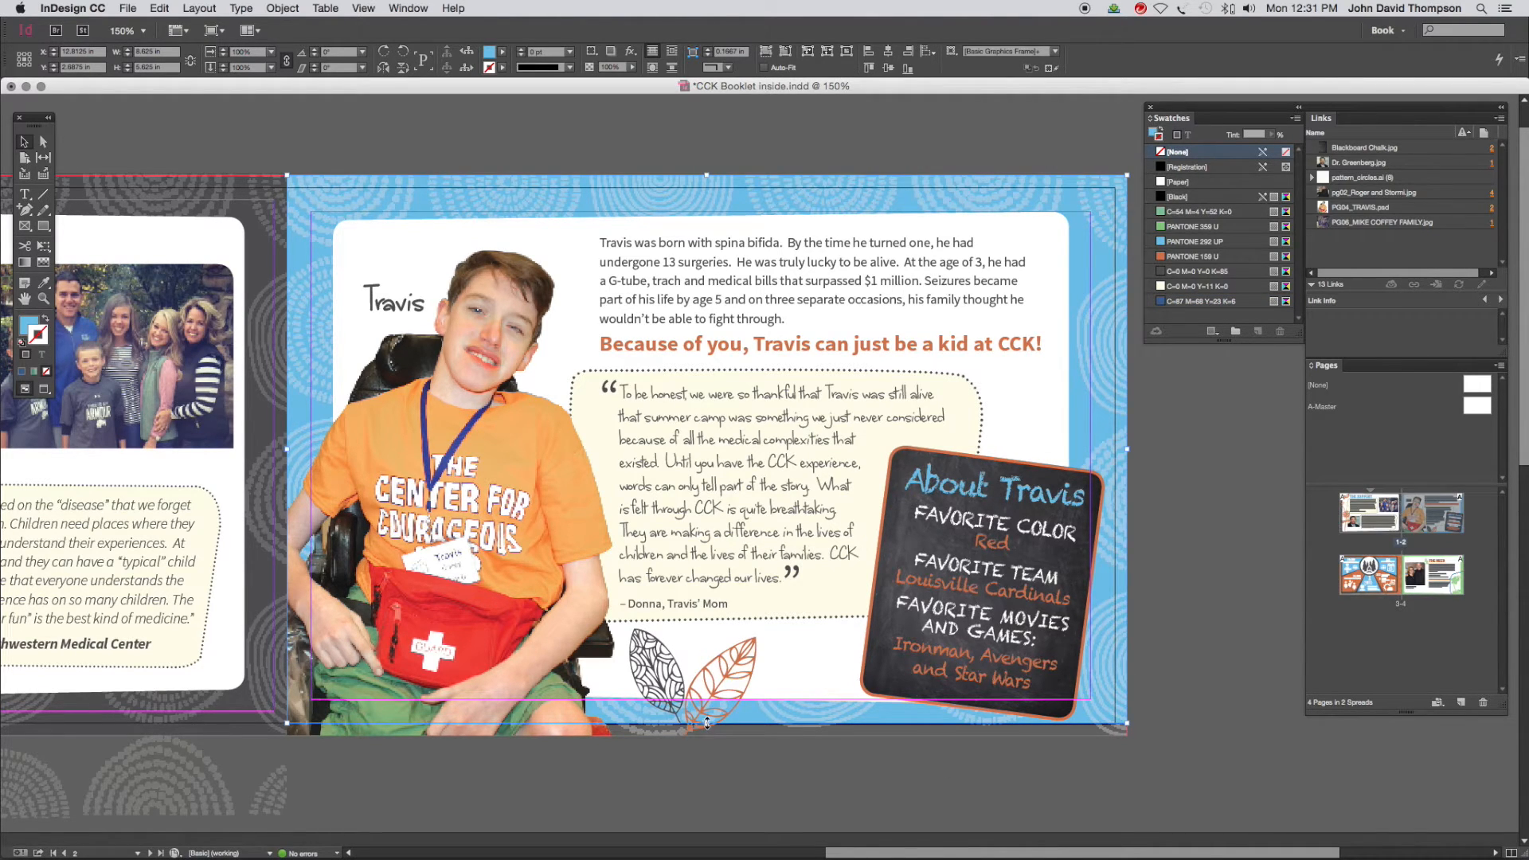
{"action": "left_click_drag", "start_coordinate": [707, 725], "coordinate": [707, 735]}
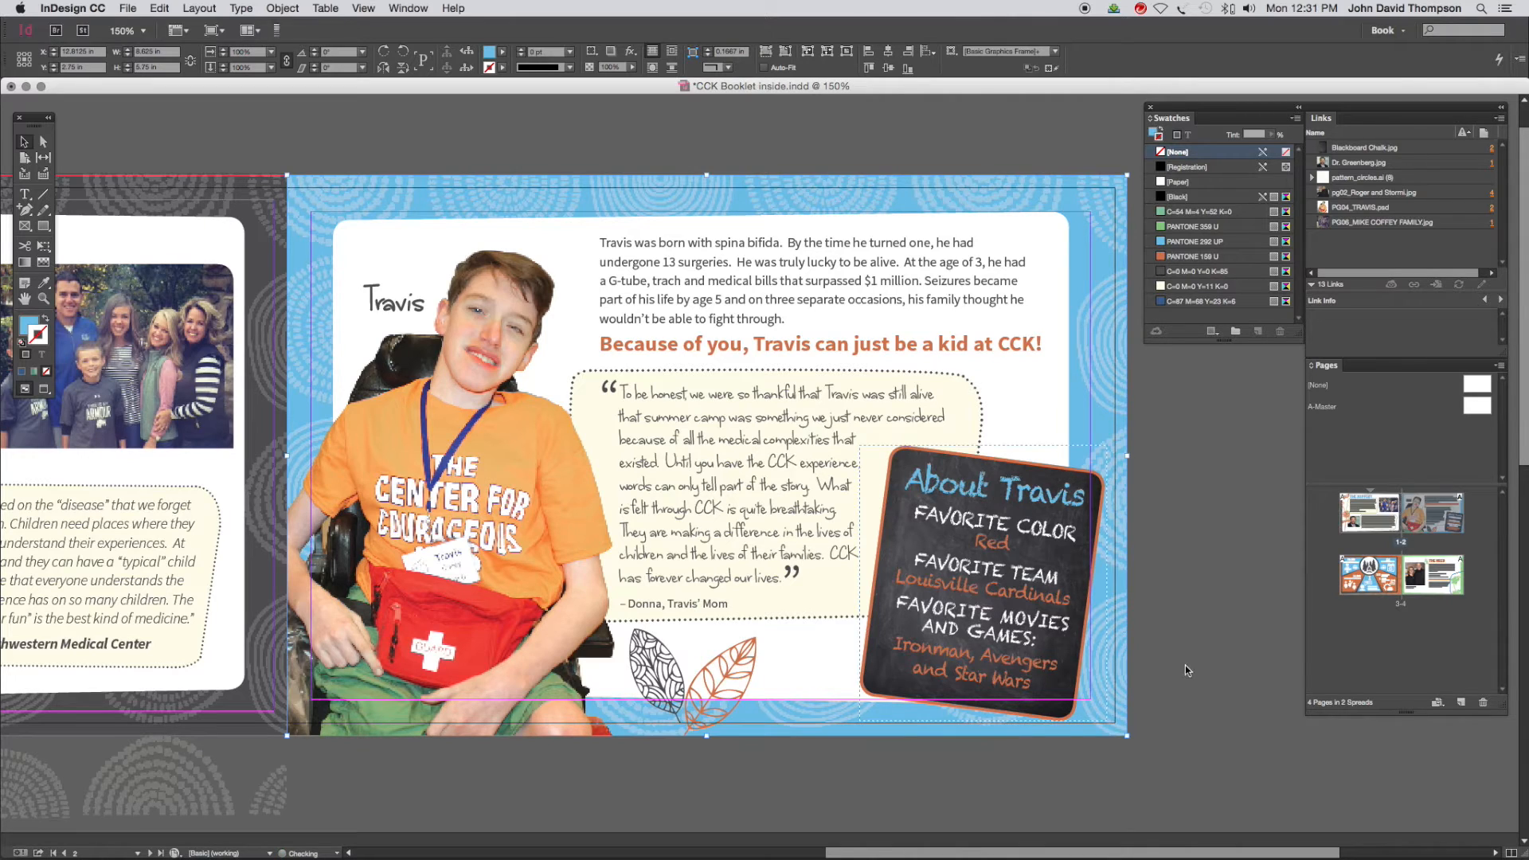
{"action": "left_click", "coordinate": [1193, 661]}
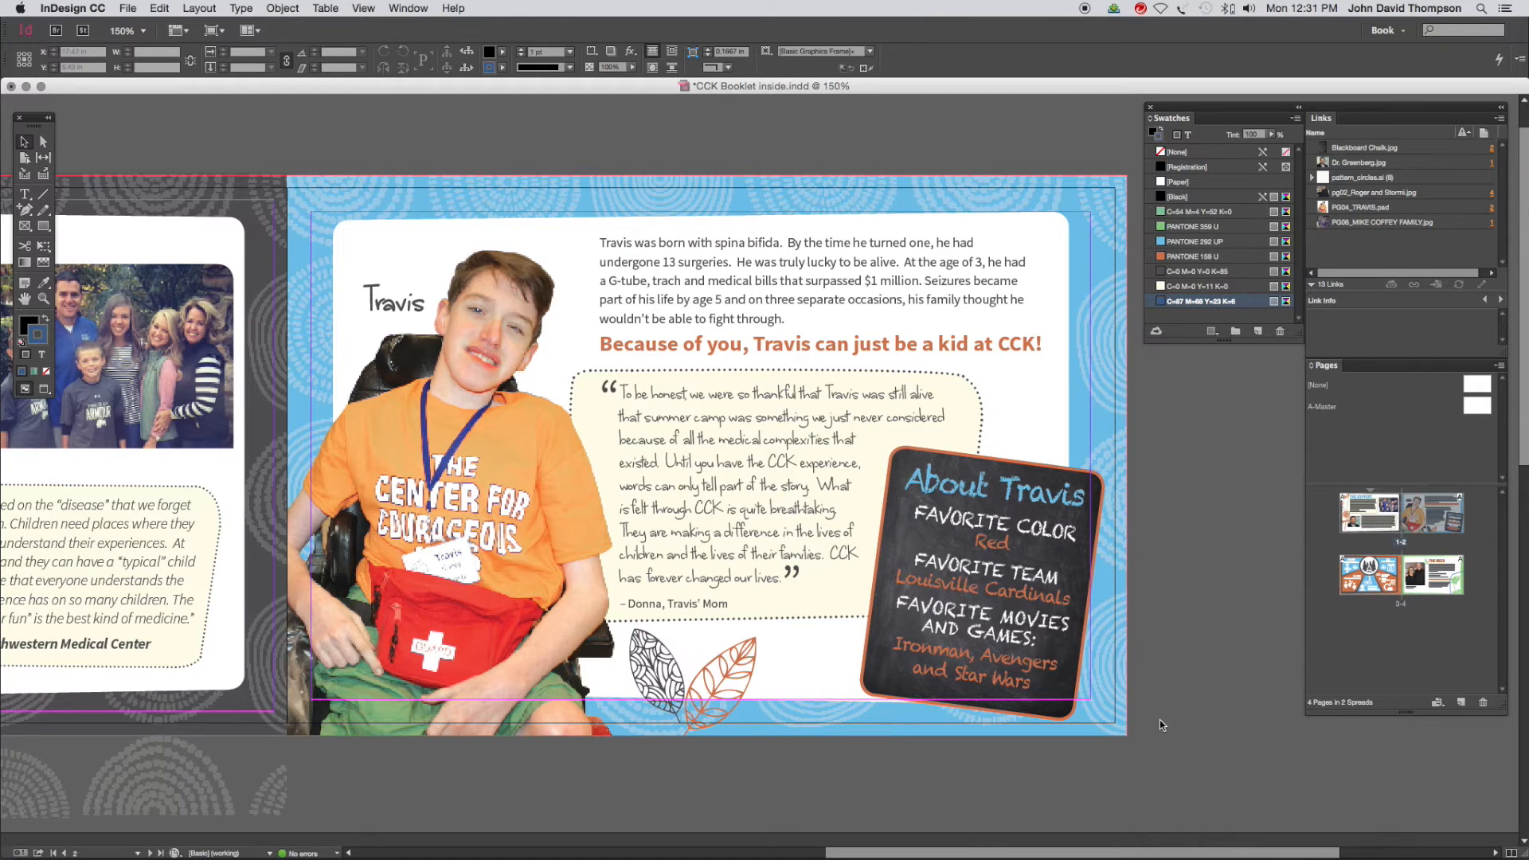
Set the document's slug to 0.5 in on all four sides
{"action": "left_click", "coordinate": [129, 9]}
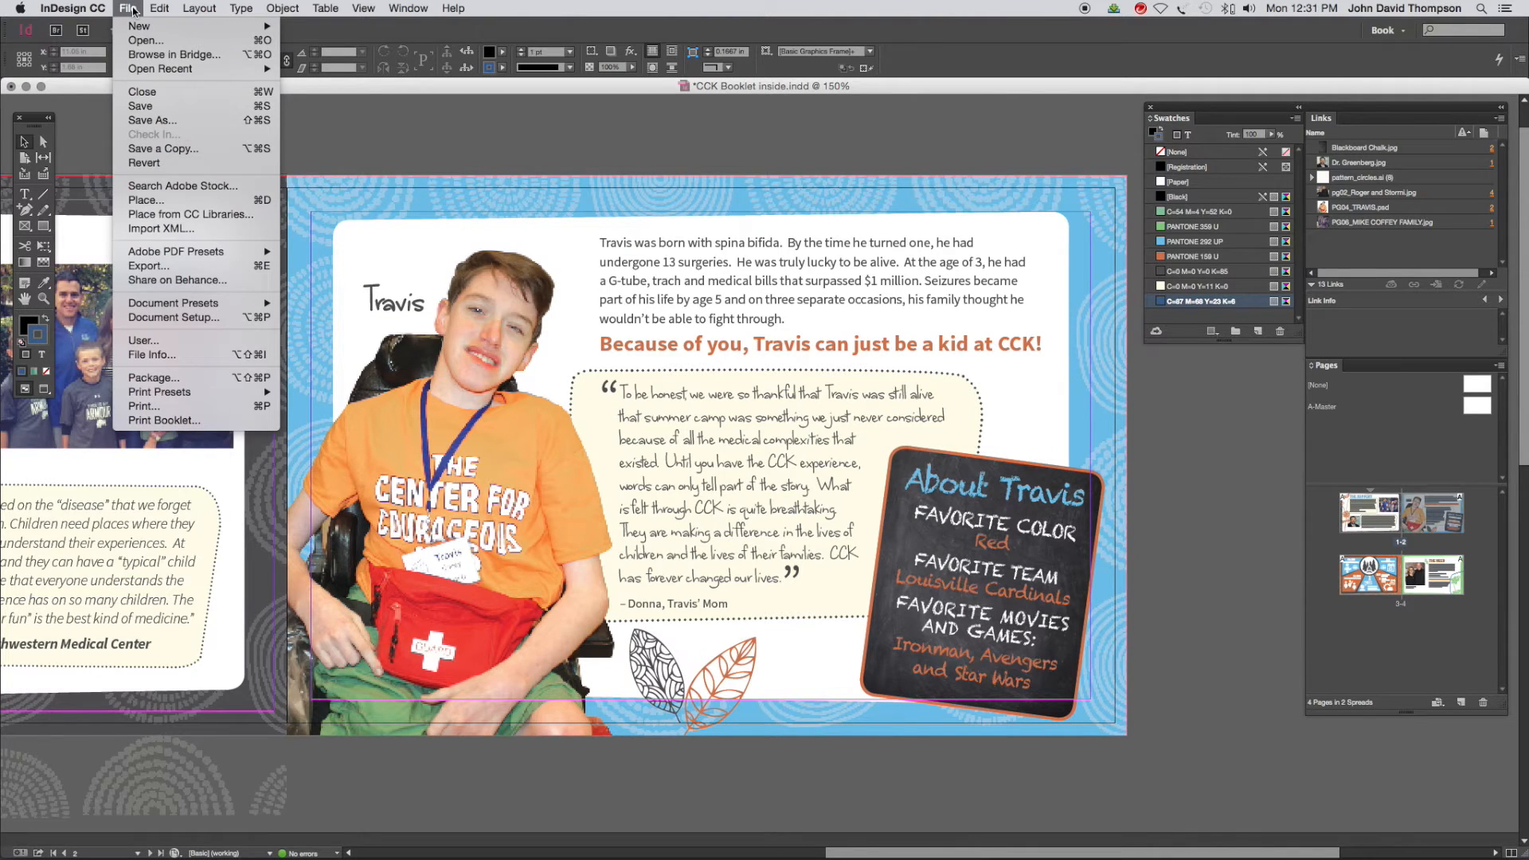
{"action": "left_click", "coordinate": [167, 317]}
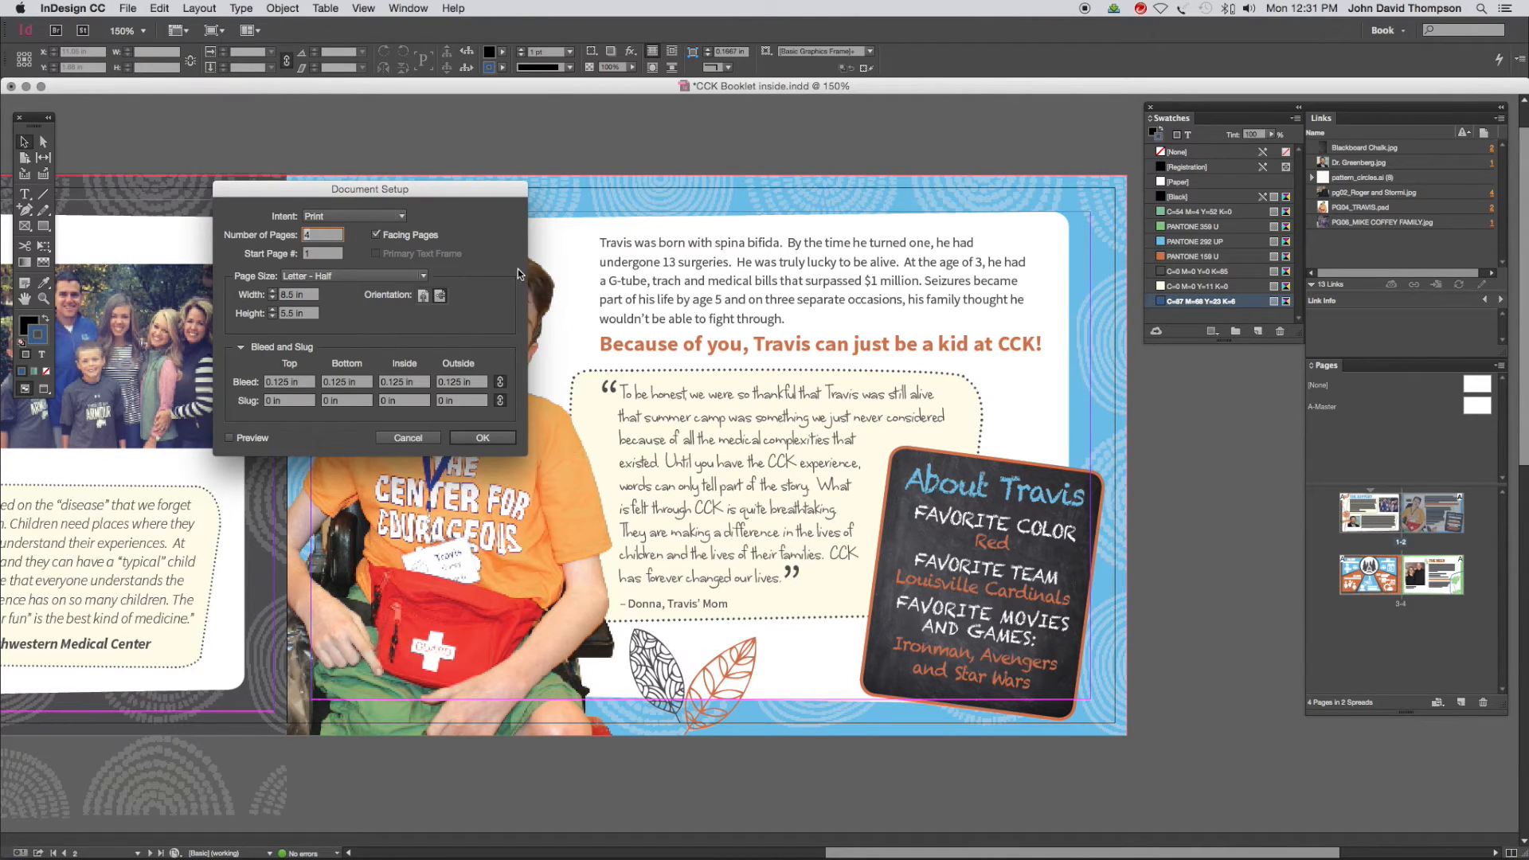
{"action": "left_click_drag", "start_coordinate": [293, 401], "coordinate": [242, 400]}
{"action": "type", "text": ".5"}
{"action": "left_click", "coordinate": [501, 401]}
{"action": "left_click", "coordinate": [501, 401]}
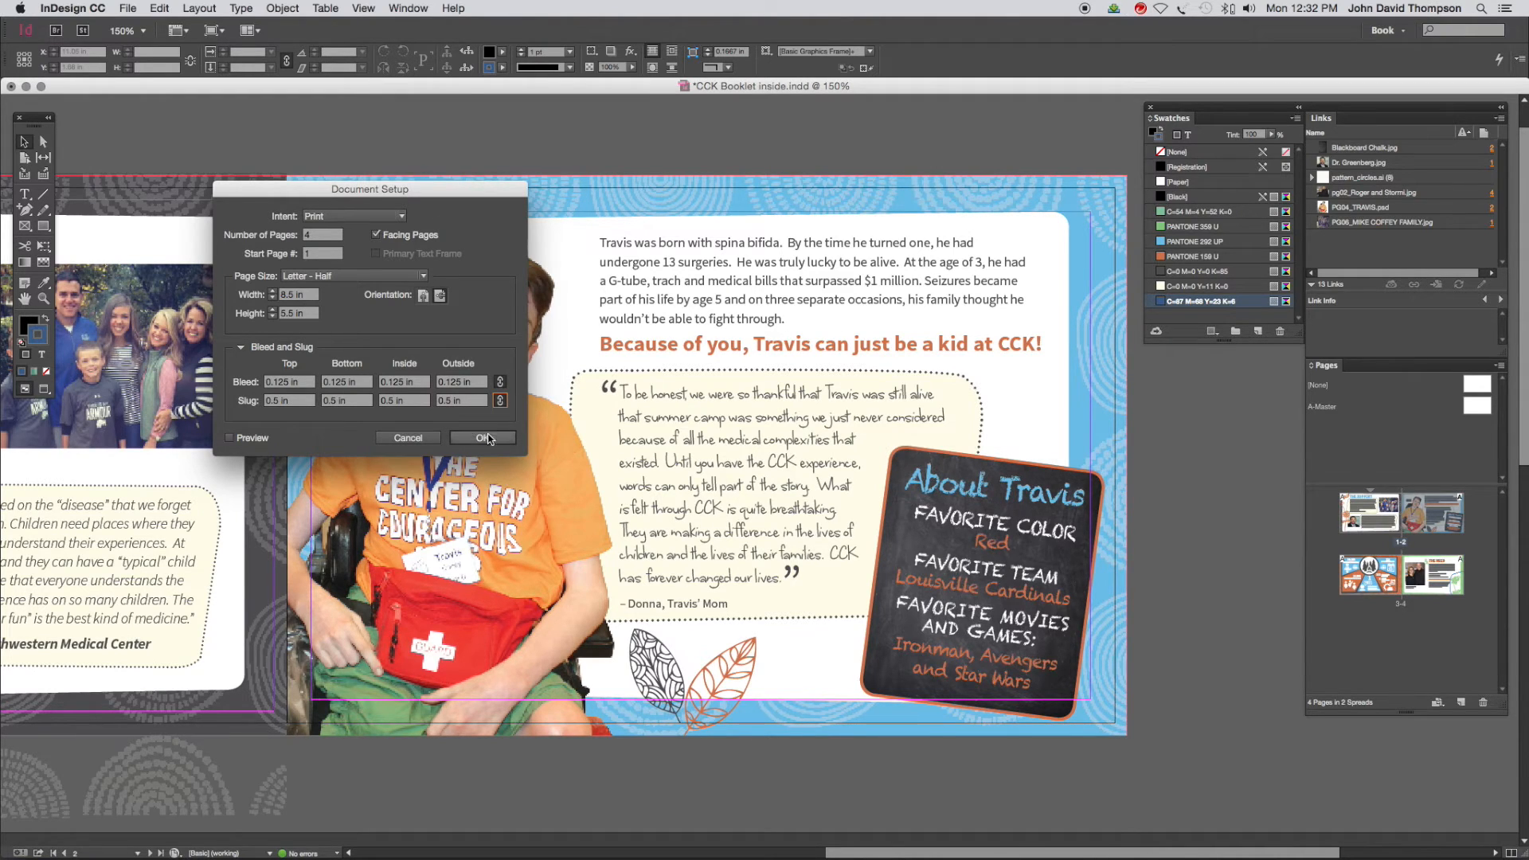
{"action": "left_click", "coordinate": [486, 438]}
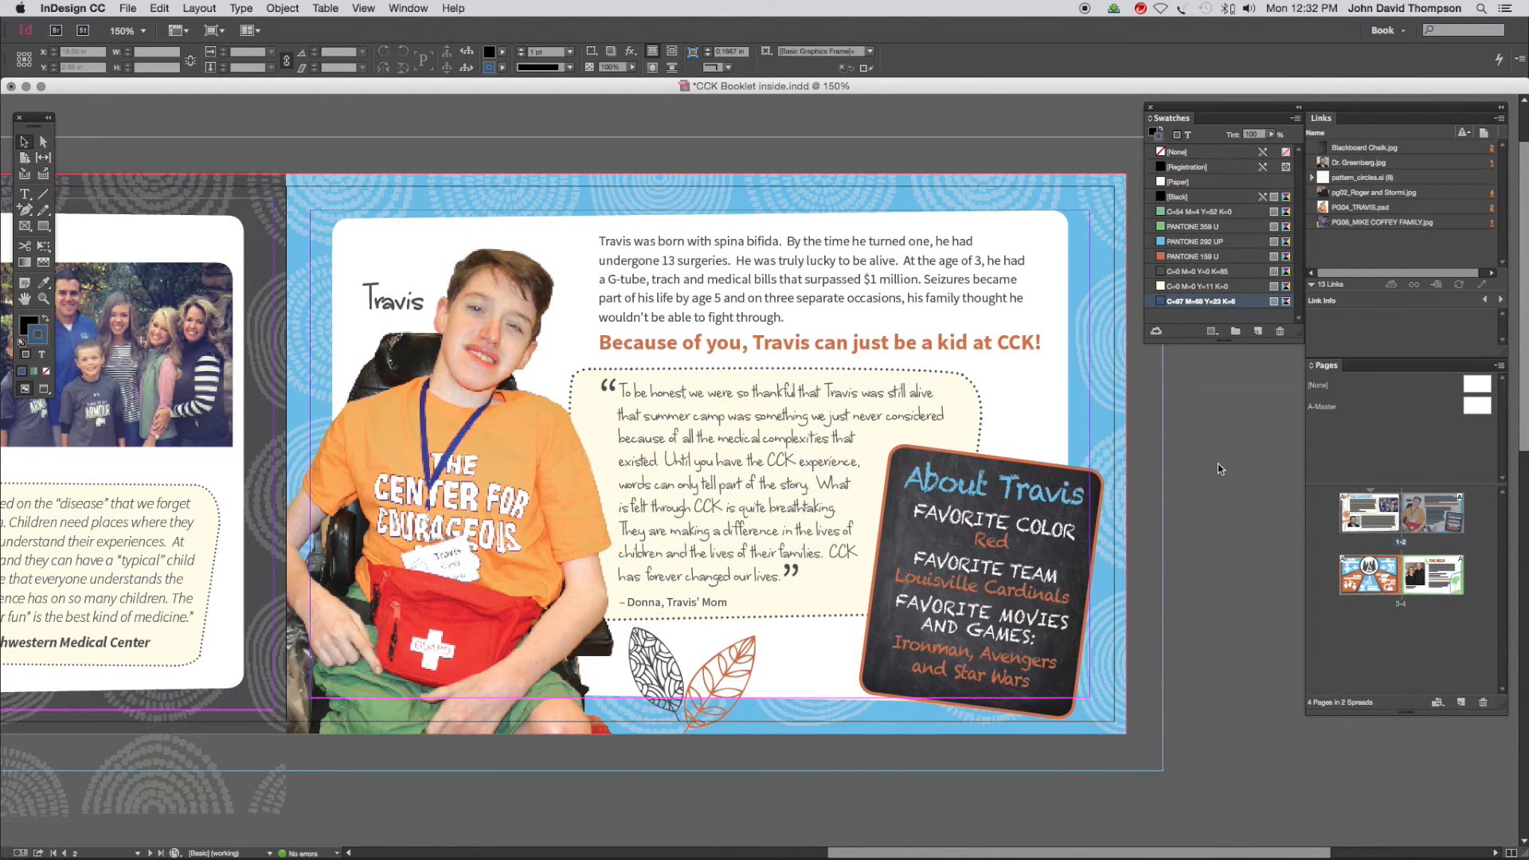
Save the document and start packaging it, keeping Instructions.txt as the printing instructions file with the contact details blank
{"action": "key", "text": "super+s"}
{"action": "left_click", "coordinate": [129, 8]}
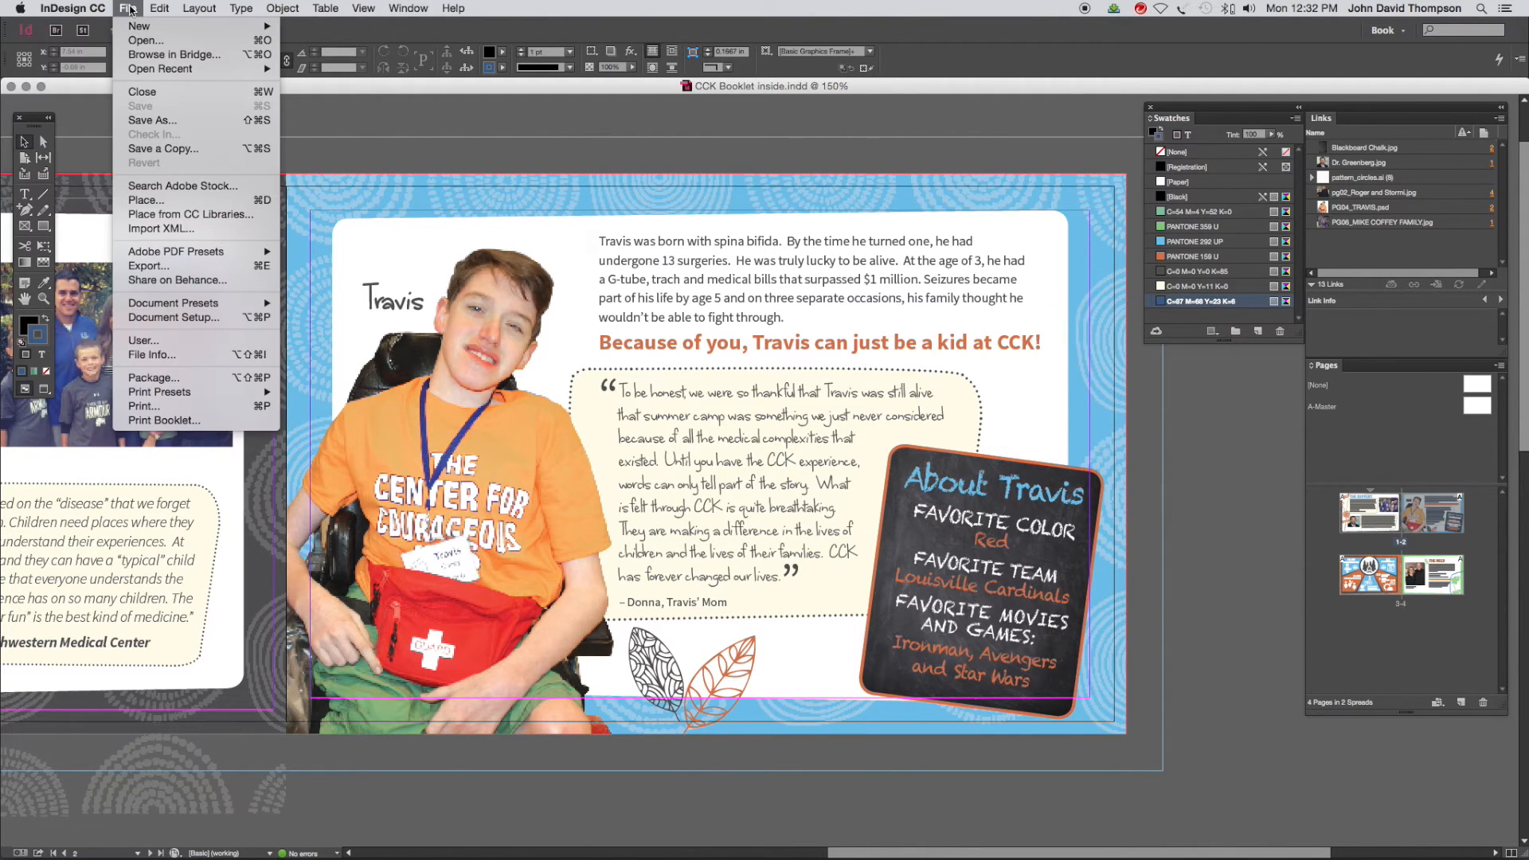
{"action": "left_click", "coordinate": [205, 384]}
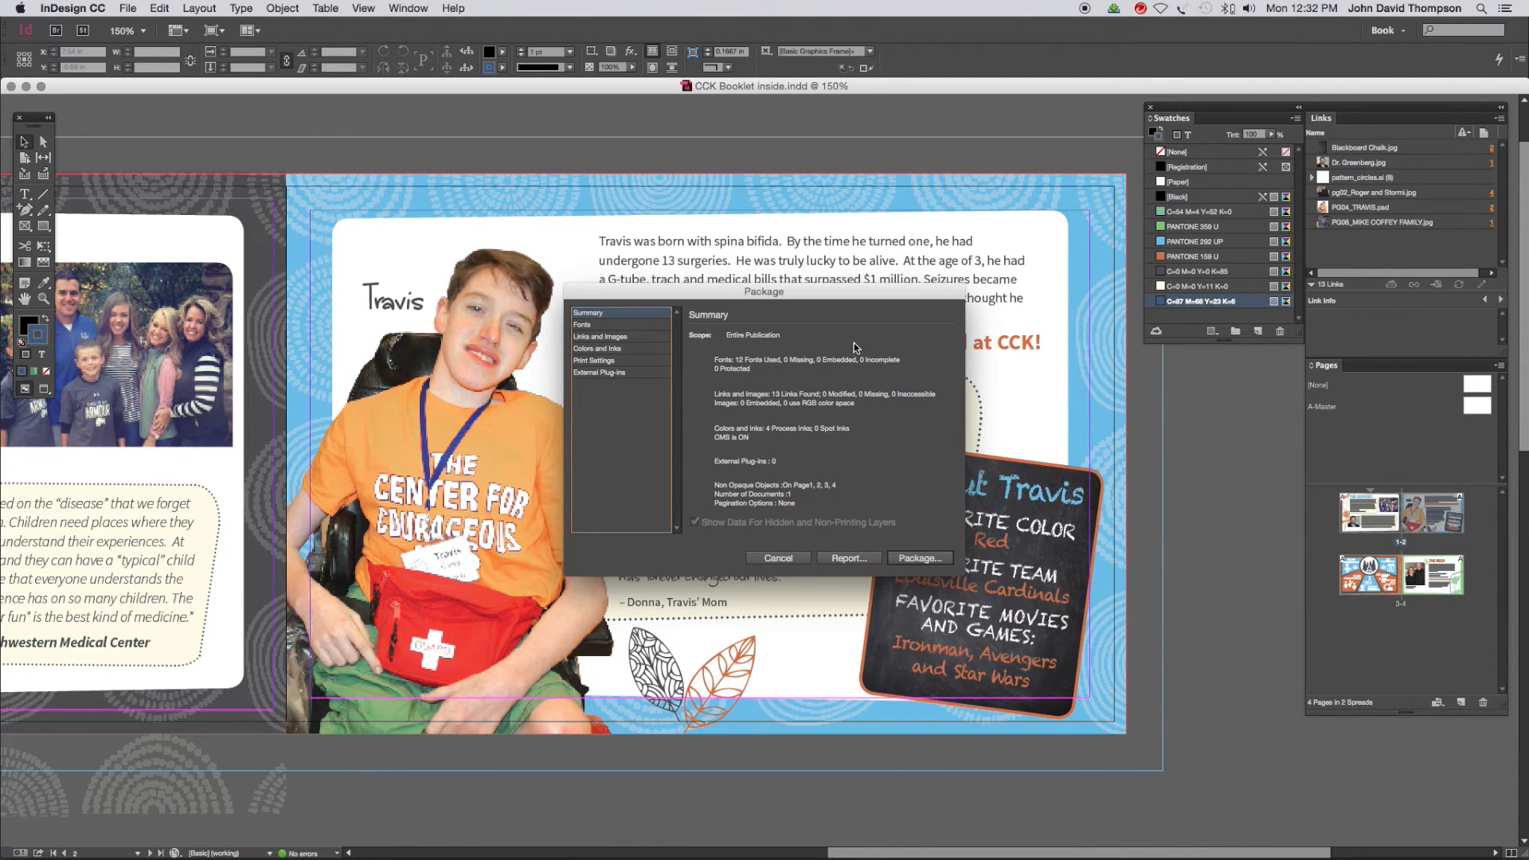
{"action": "left_click", "coordinate": [924, 558]}
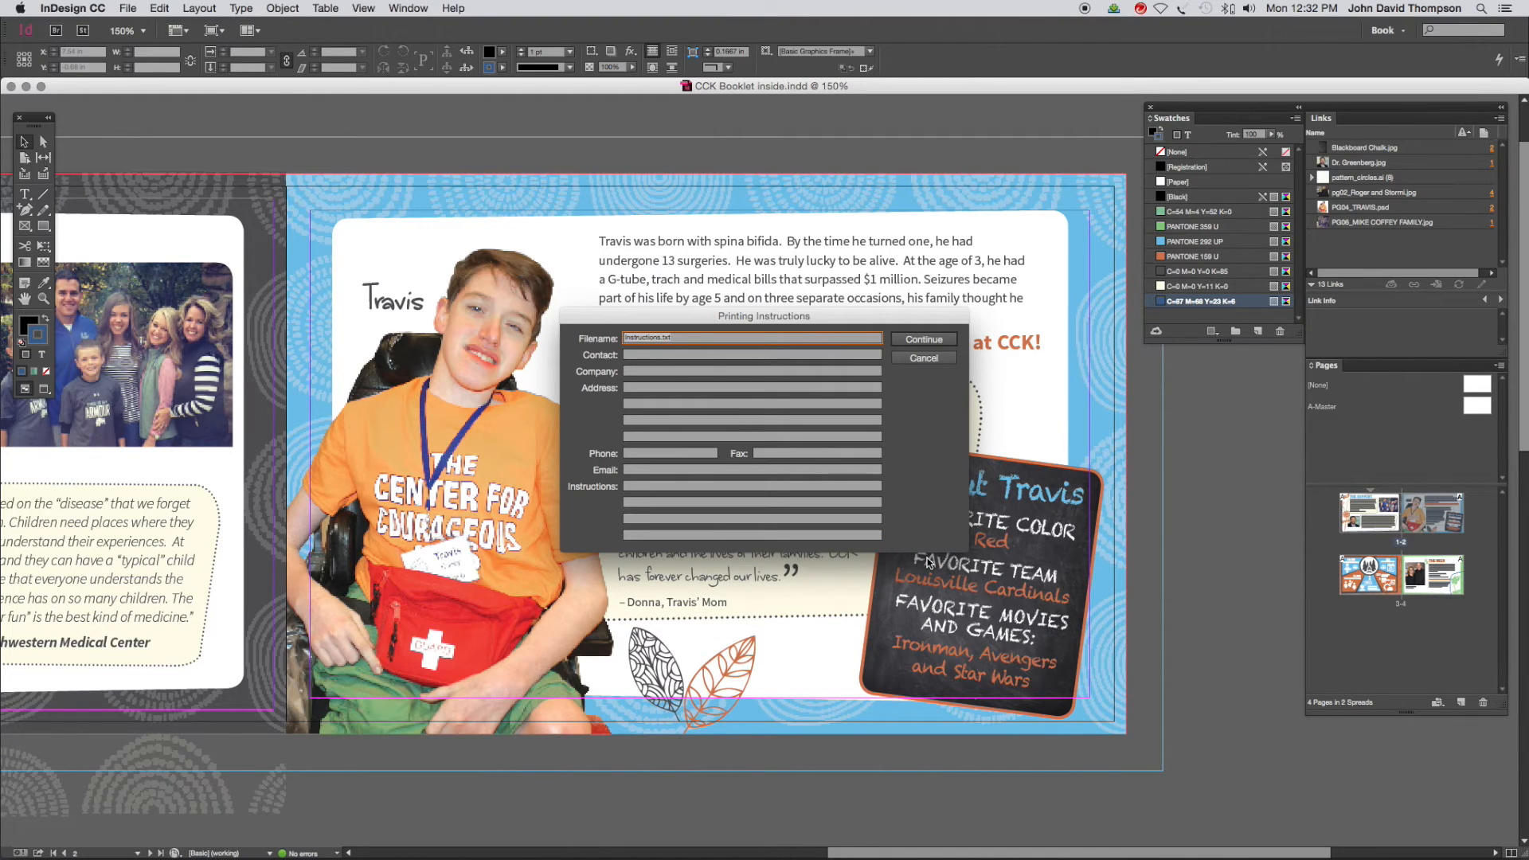
{"action": "left_click", "coordinate": [685, 338]}
{"action": "left_click", "coordinate": [911, 342]}
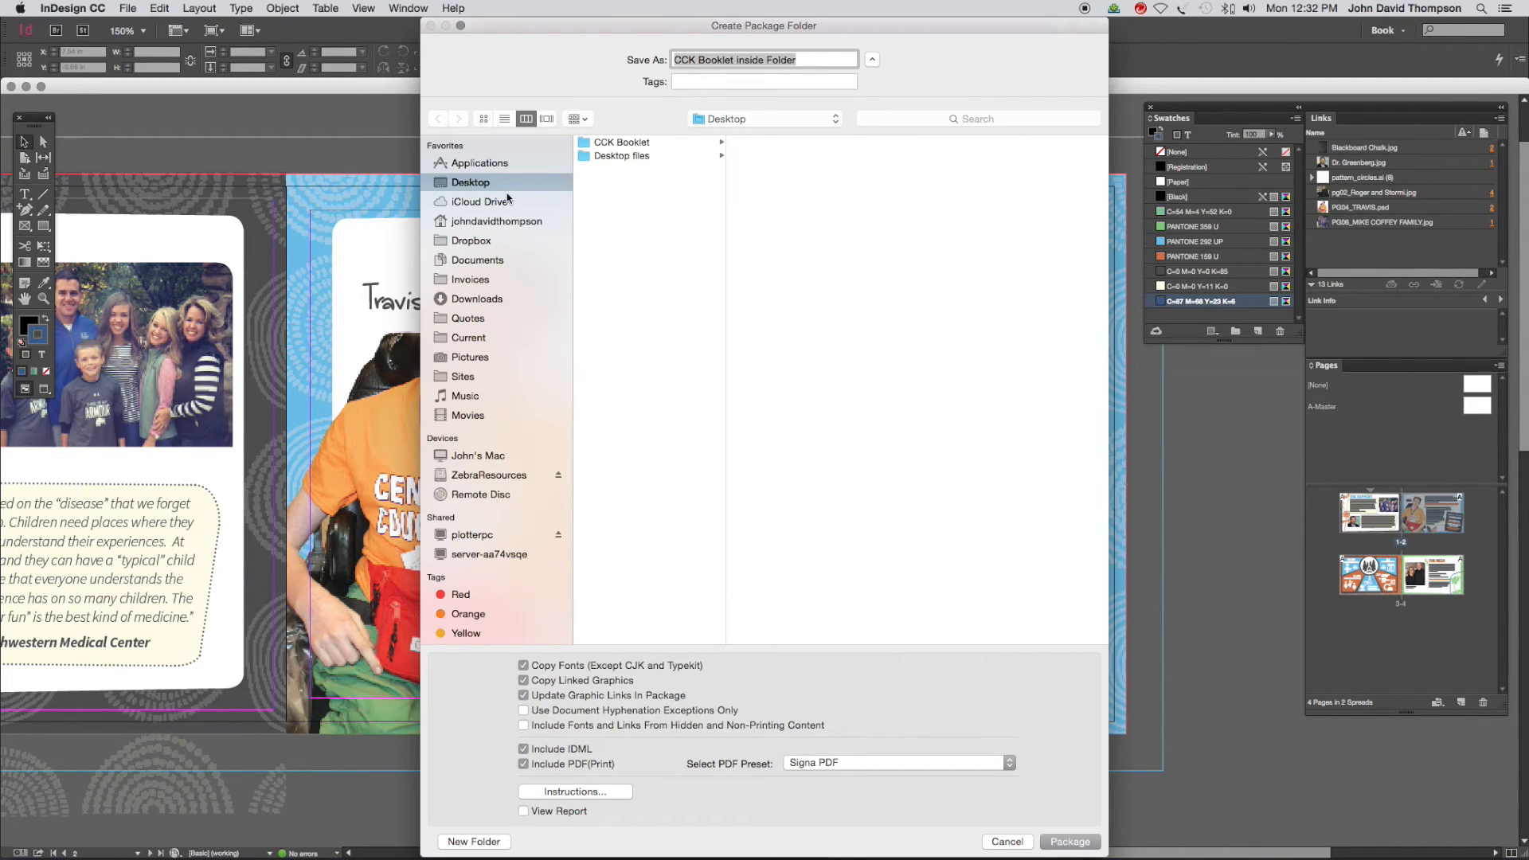
Choose the Desktop as the package location and keep the folder name CCK Booklet inside Folder
{"action": "left_click", "coordinate": [507, 201]}
{"action": "left_click", "coordinate": [474, 183]}
{"action": "left_click", "coordinate": [785, 63]}
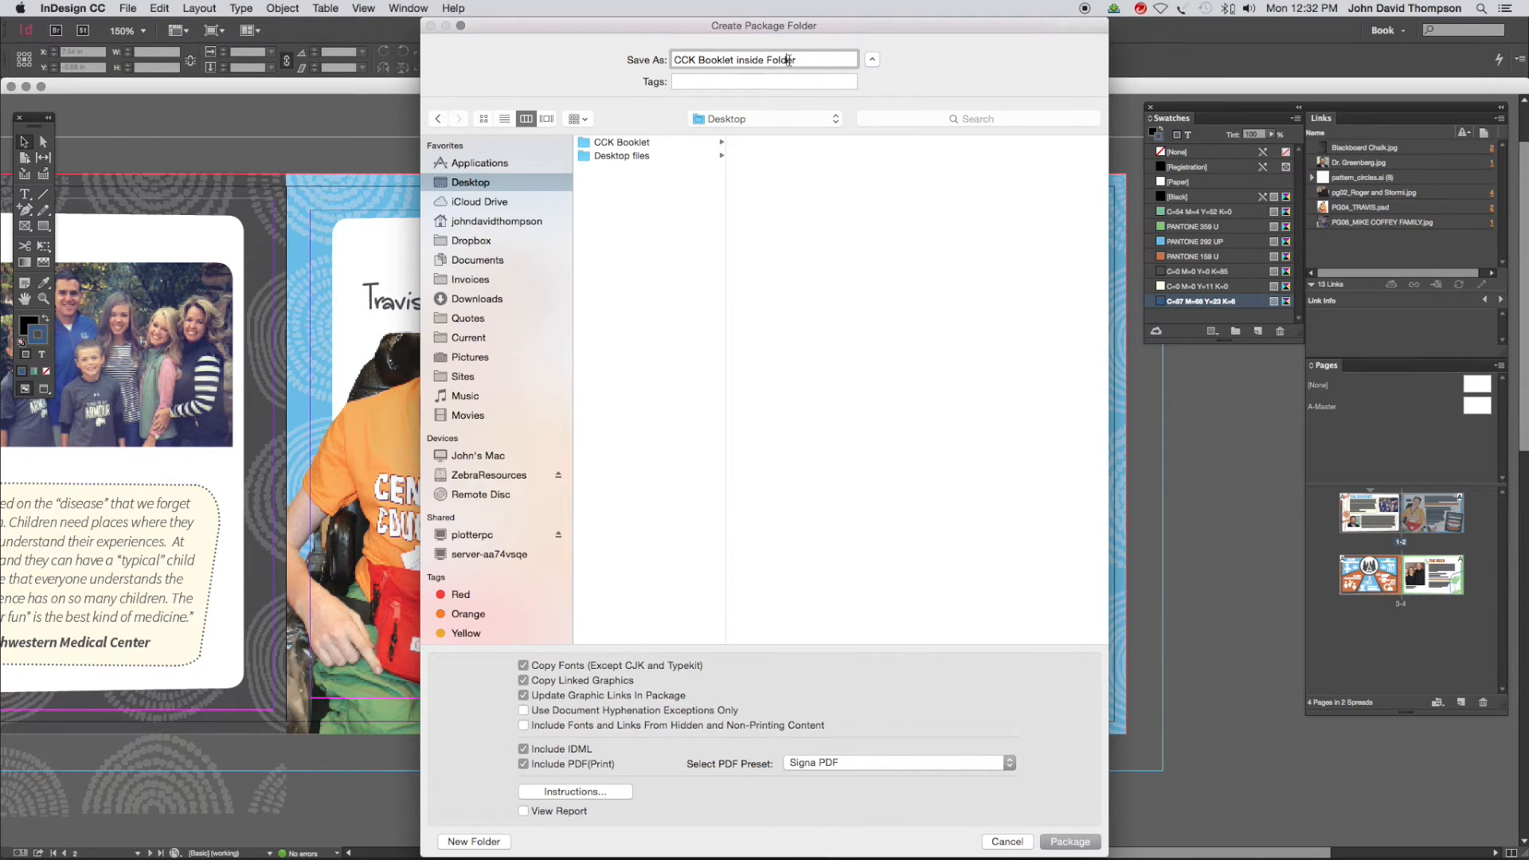
{"action": "double_click", "coordinate": [795, 63]}
{"action": "left_click", "coordinate": [795, 63]}
Set the package's PDF preset to Signa PDF and create the package
{"action": "left_click", "coordinate": [854, 765]}
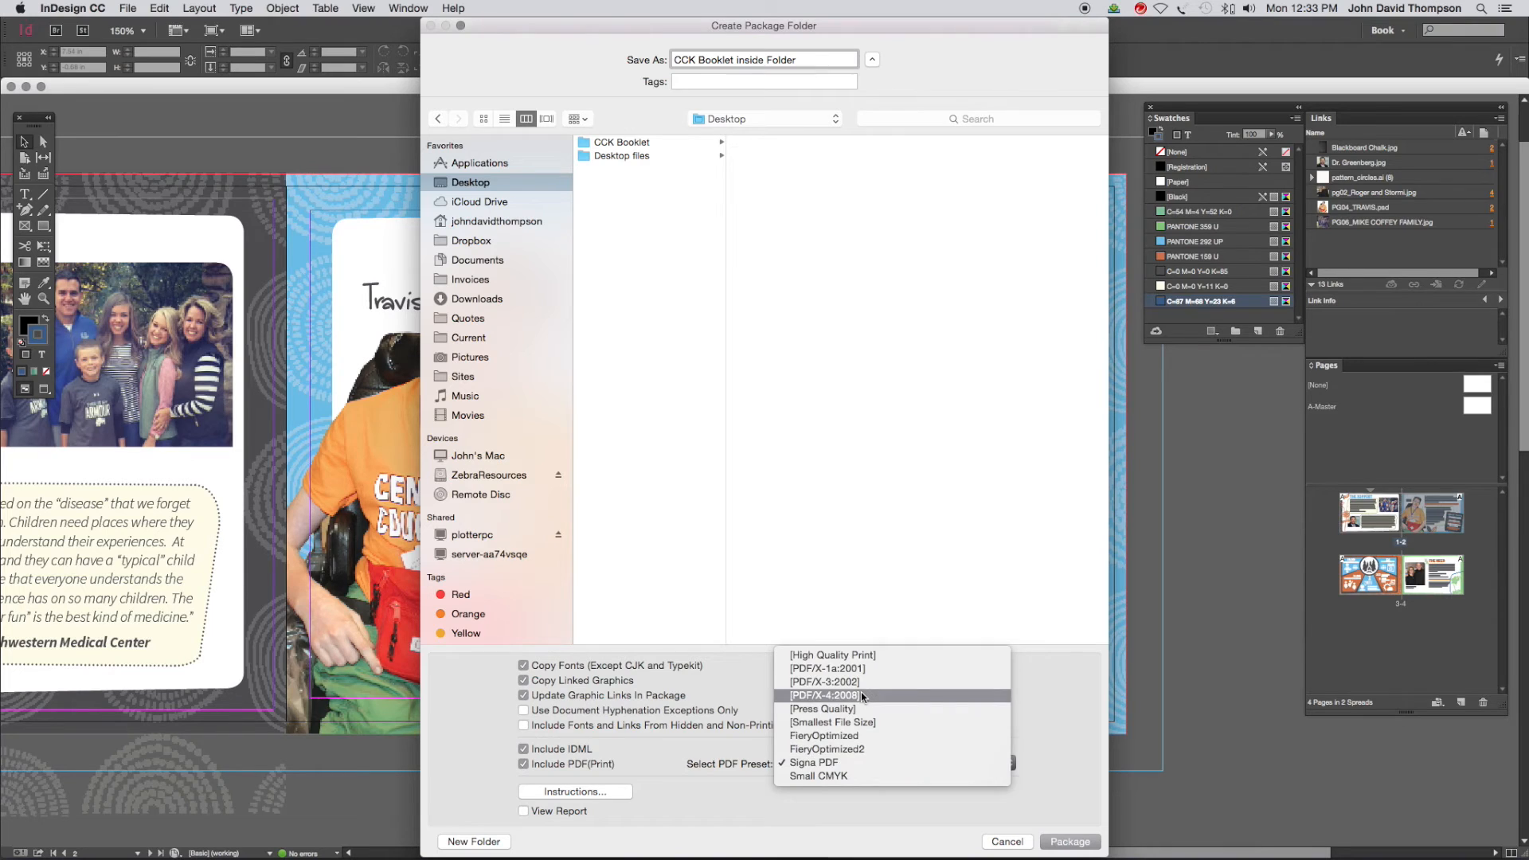
{"action": "left_click", "coordinate": [862, 695]}
{"action": "left_click", "coordinate": [862, 762]}
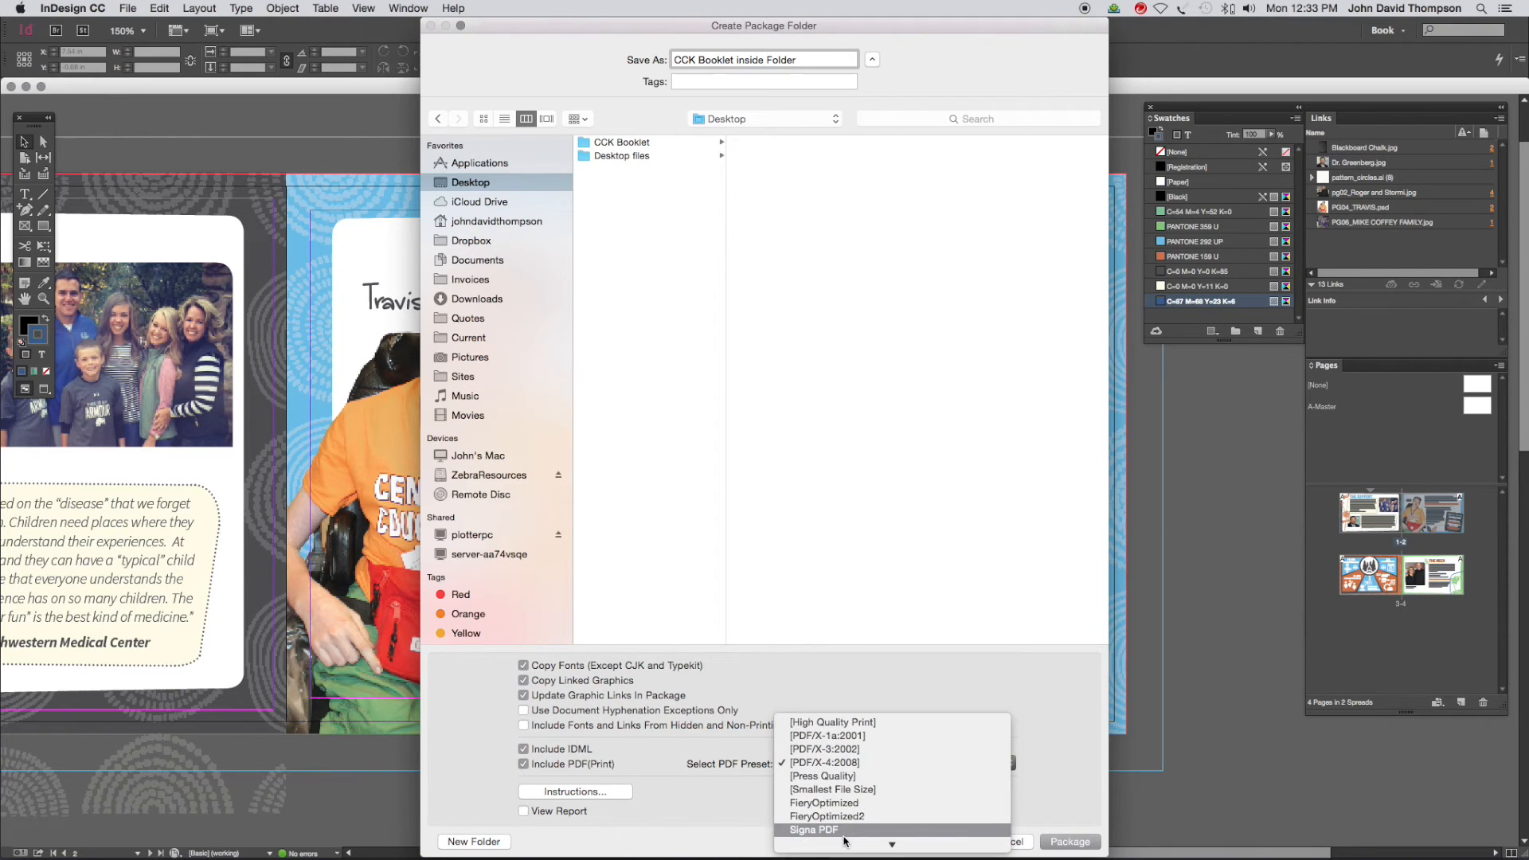
{"action": "scroll", "coordinate": [813, 832], "scroll_direction": "down", "scroll_amount": 1}
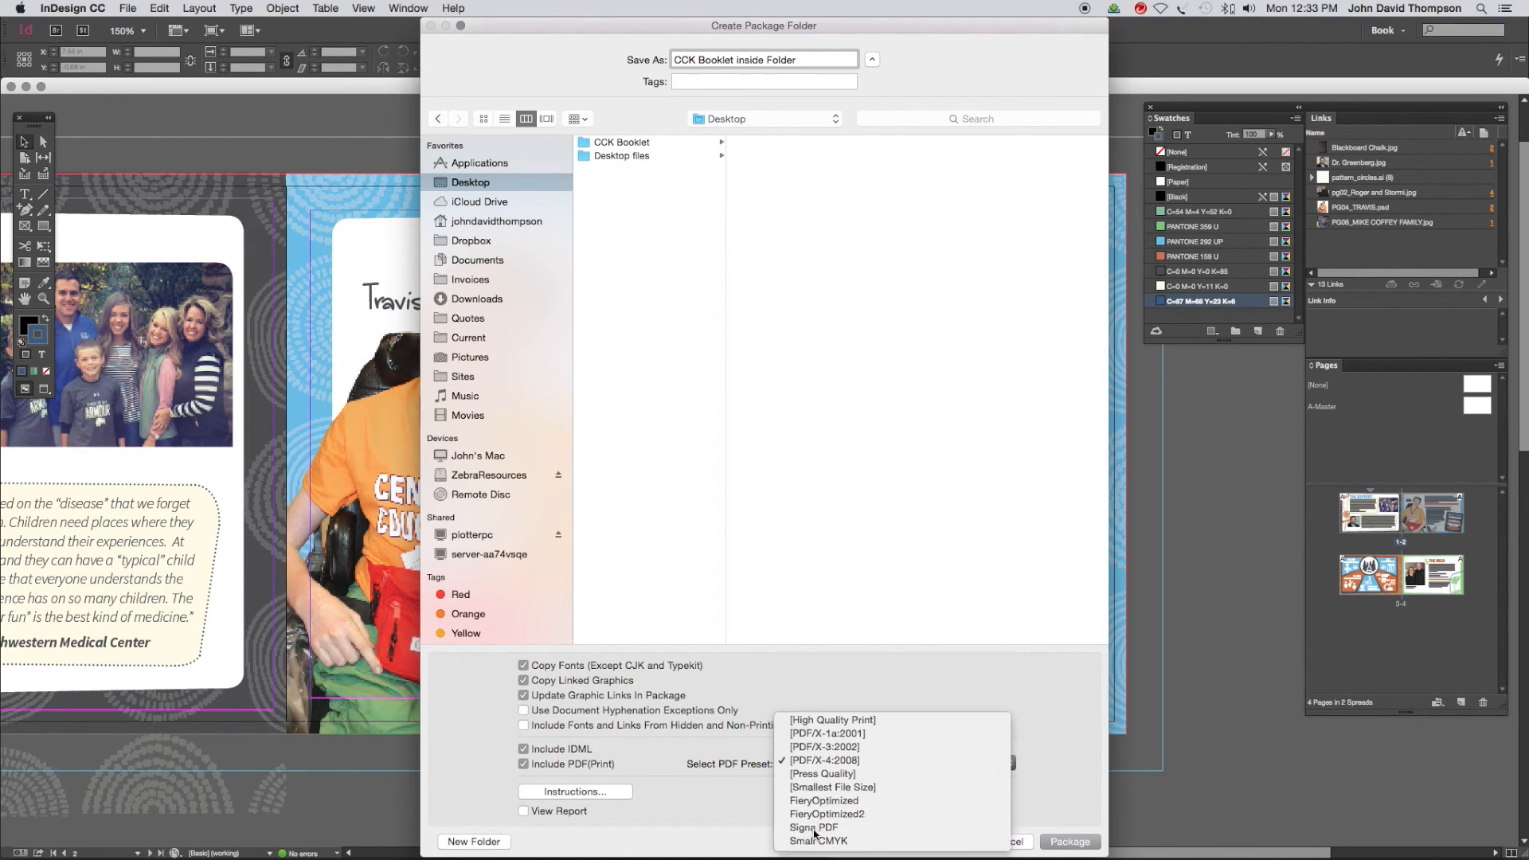
{"action": "left_click", "coordinate": [815, 831]}
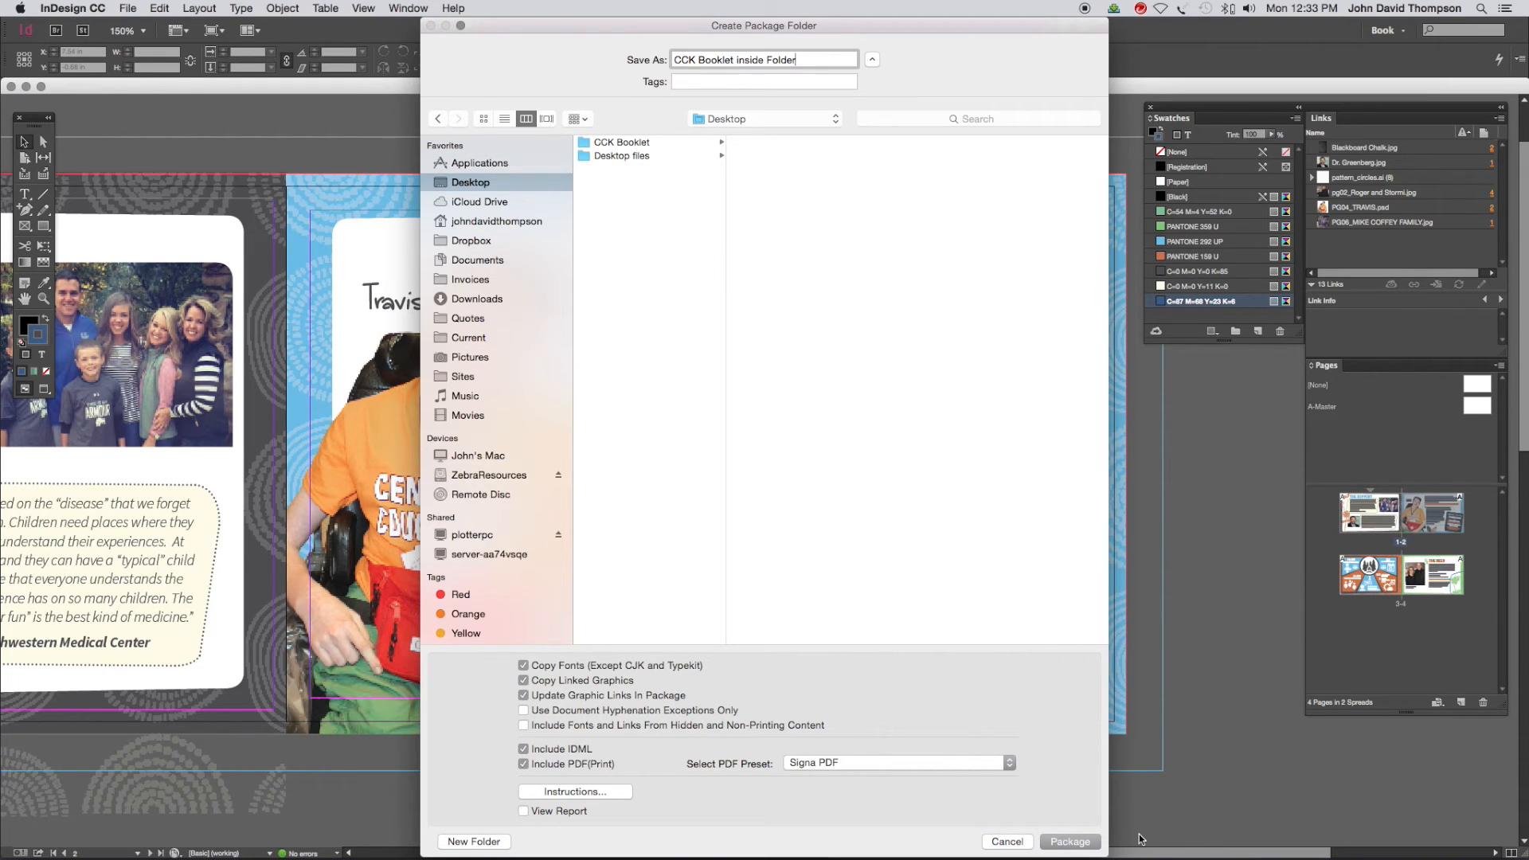
{"action": "left_click", "coordinate": [1071, 842]}
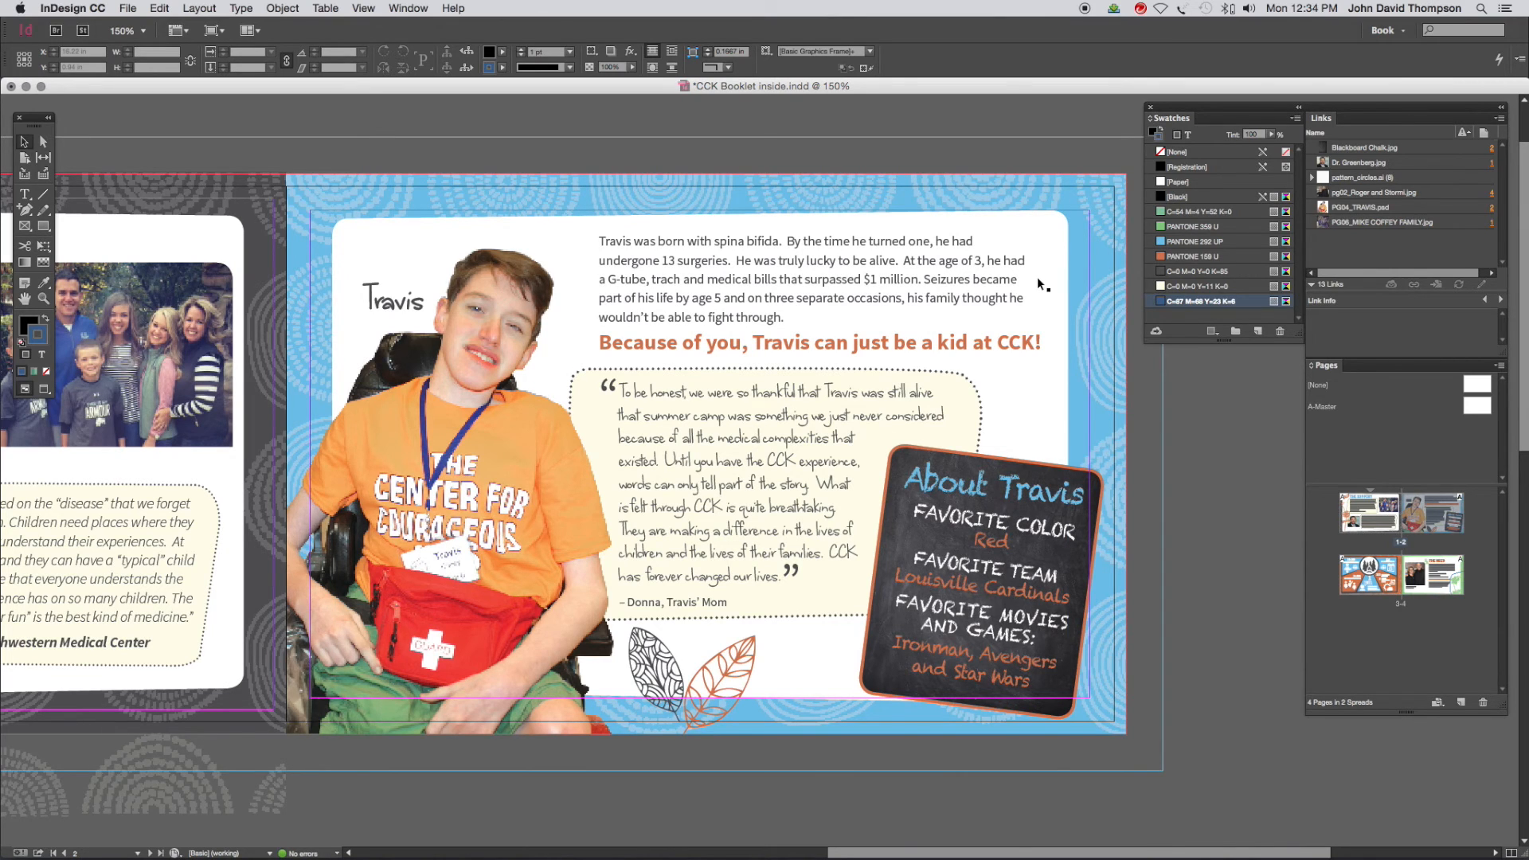
Close the booklet document without saving its changes and quit InDesign
{"action": "key", "text": "super+w"}
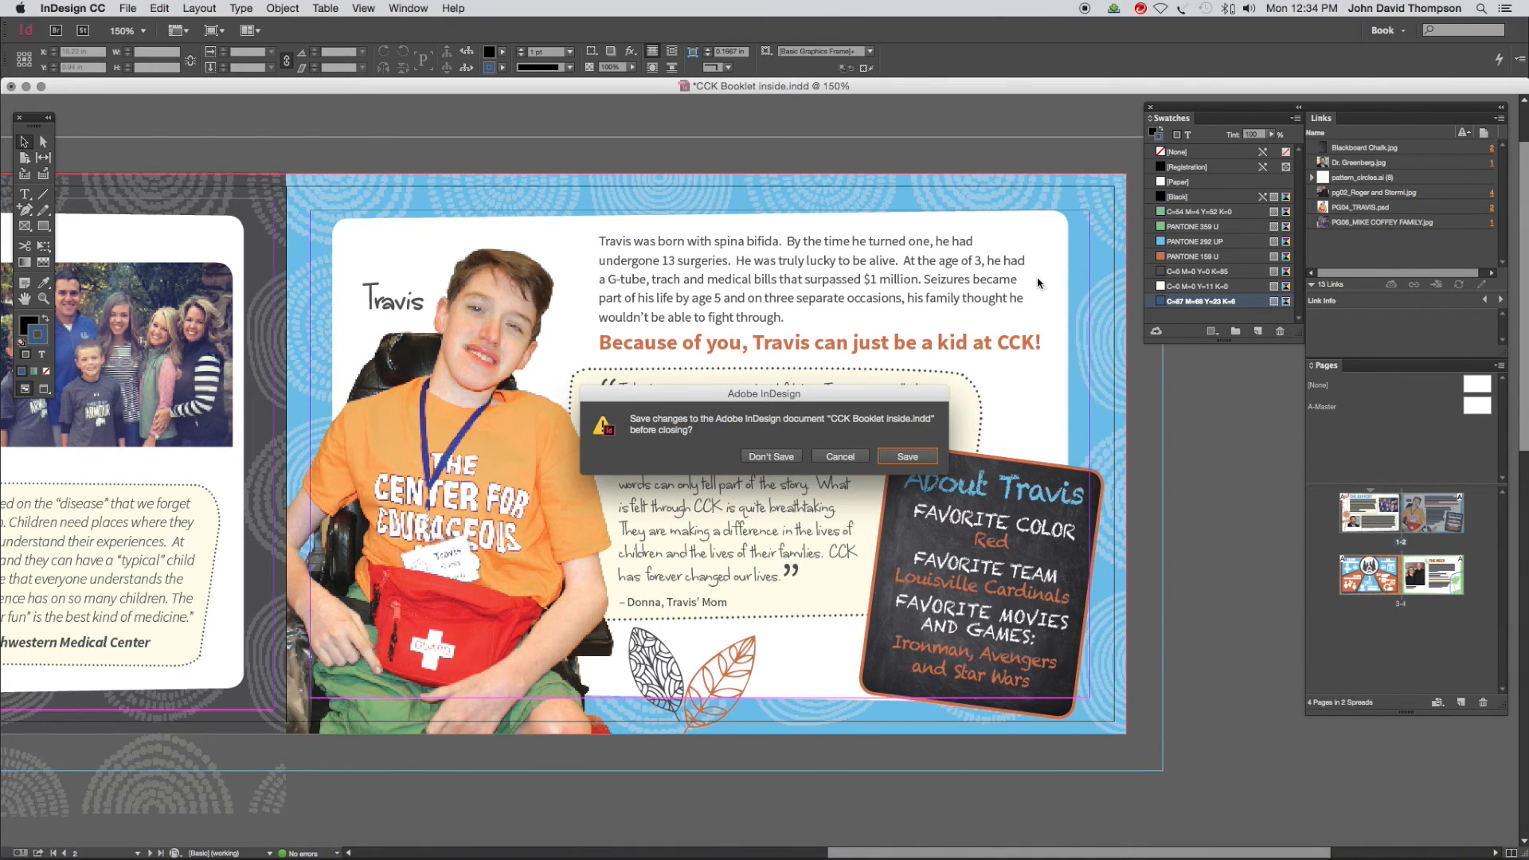
{"action": "left_click", "coordinate": [765, 460]}
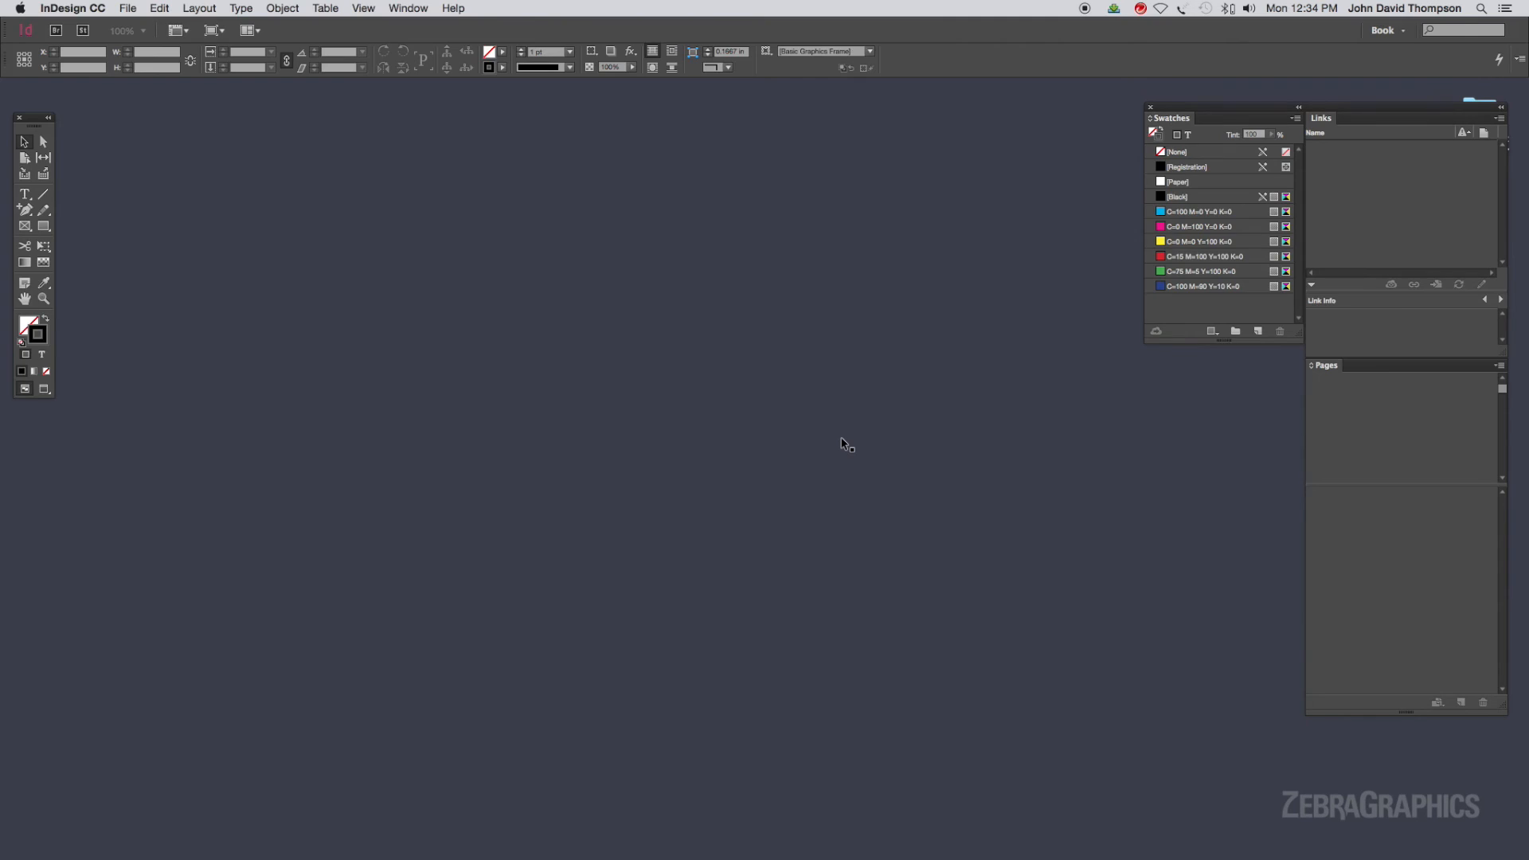
{"action": "key", "text": "super+q"}
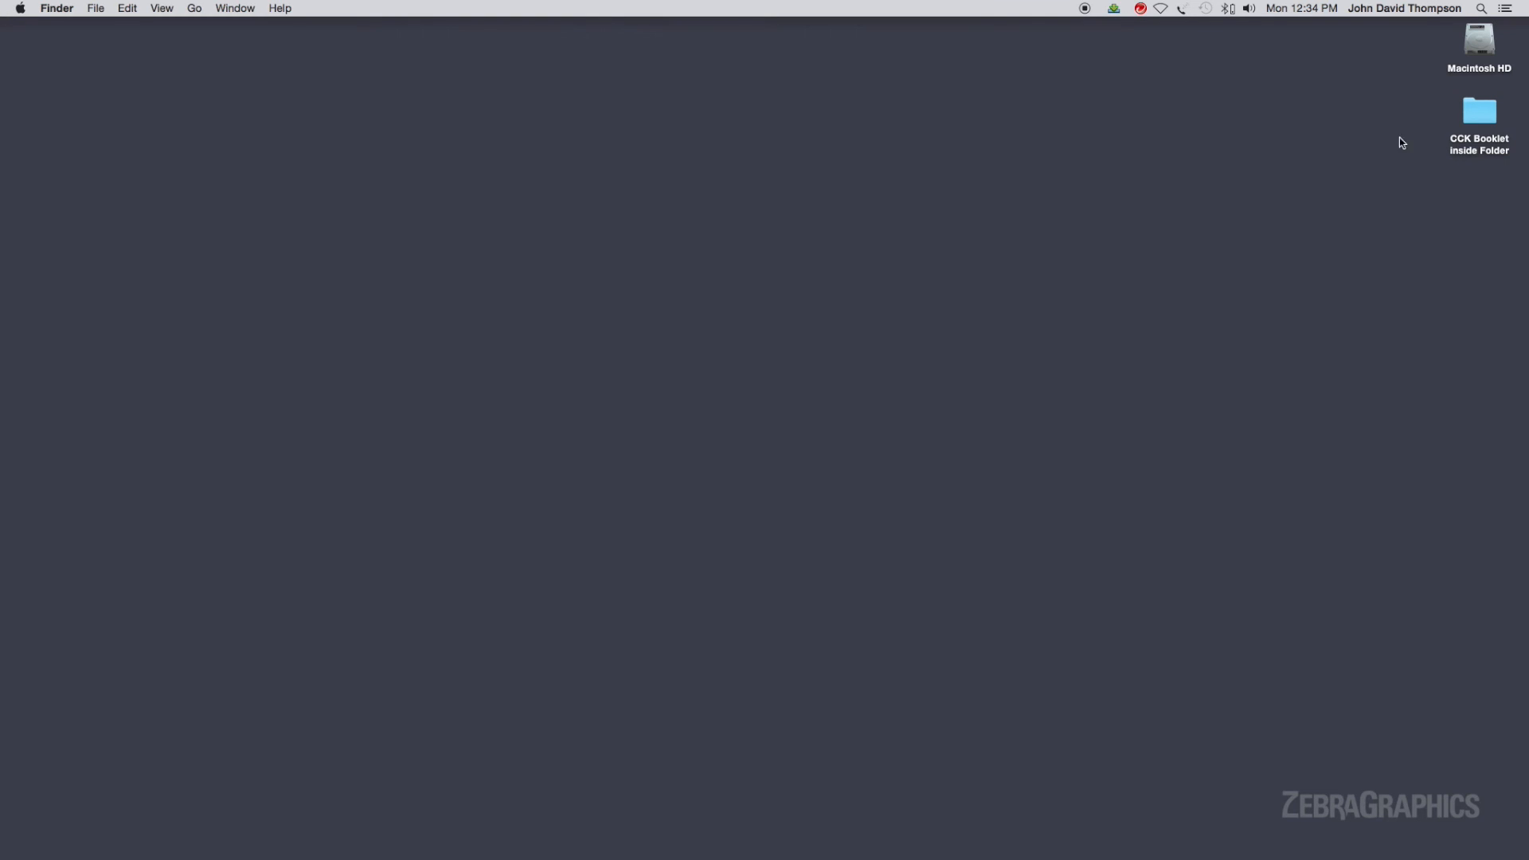
Open CCK Booklet inside.pdf from the packaged folder in Acrobat, check the bleed and crop marks on its first two pages, and close it
{"action": "double_click", "coordinate": [1469, 115]}
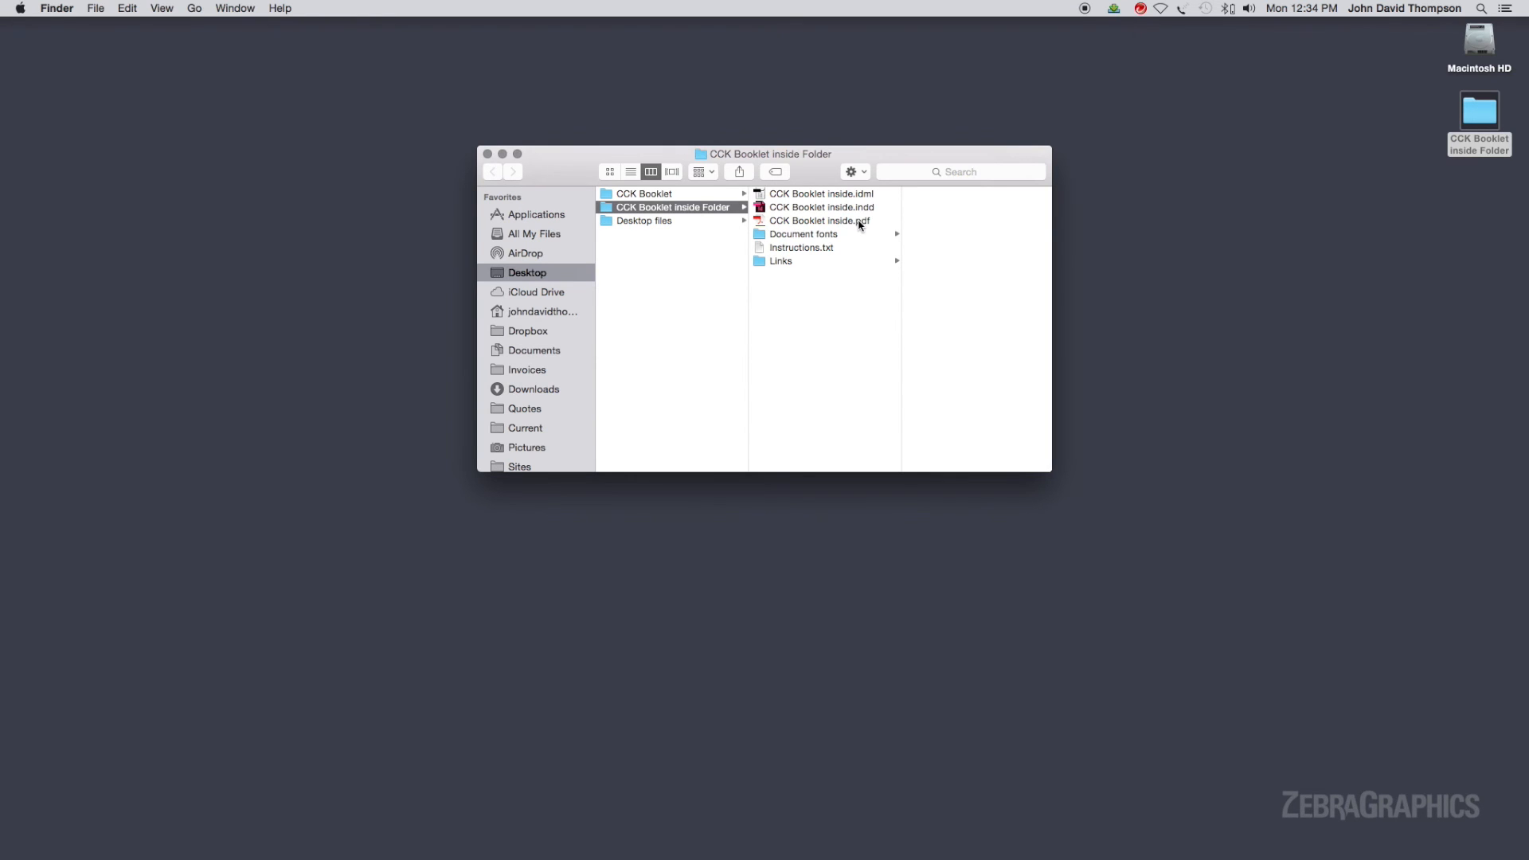
{"action": "double_click", "coordinate": [763, 222]}
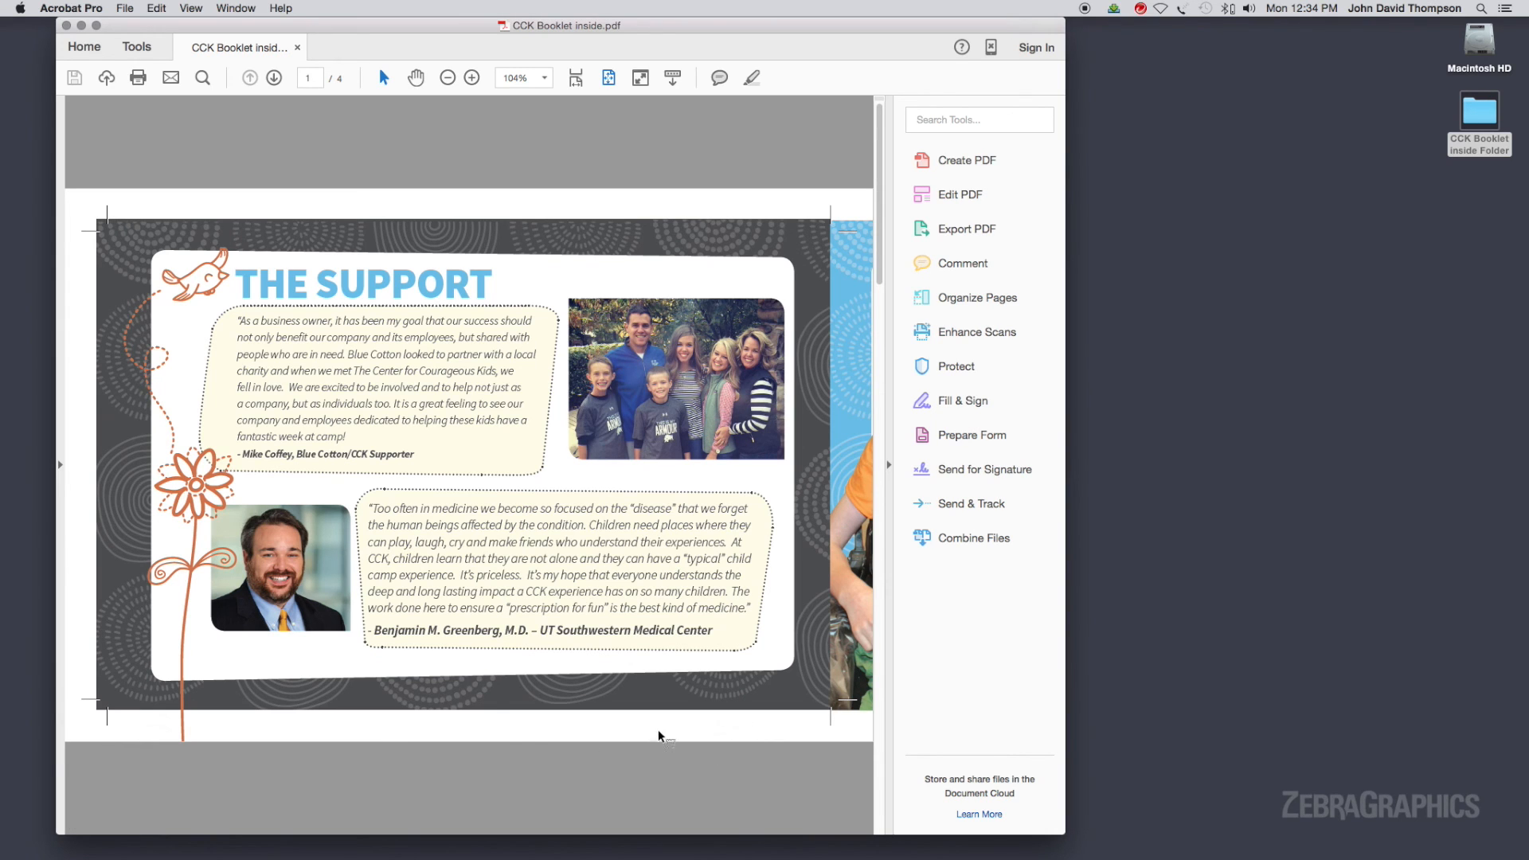
{"action": "scroll", "coordinate": [782, 287], "scroll_direction": "down", "scroll_amount": 1}
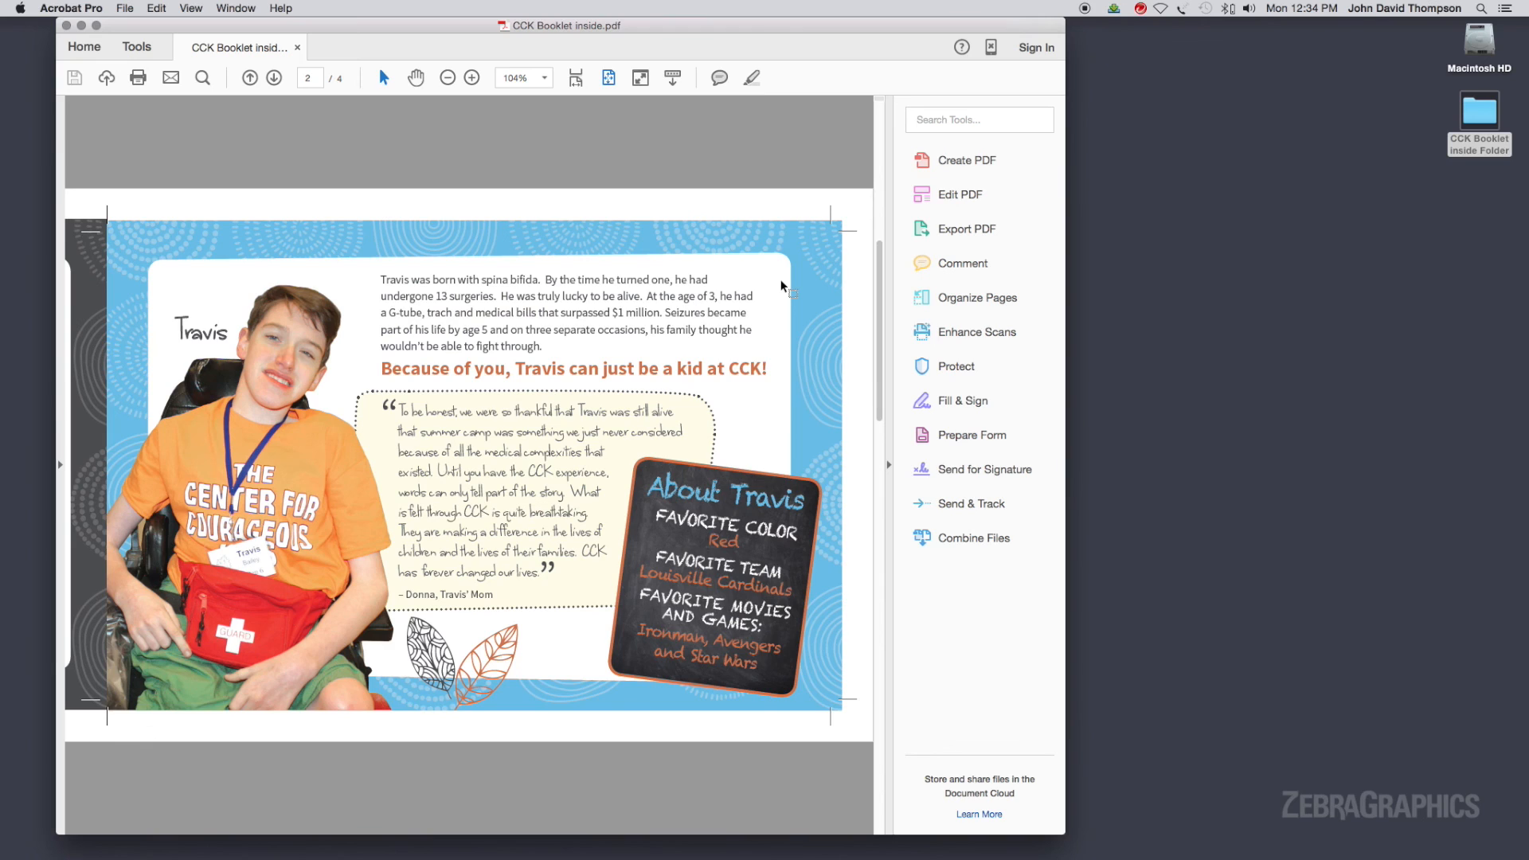
{"action": "left_click", "coordinate": [66, 26]}
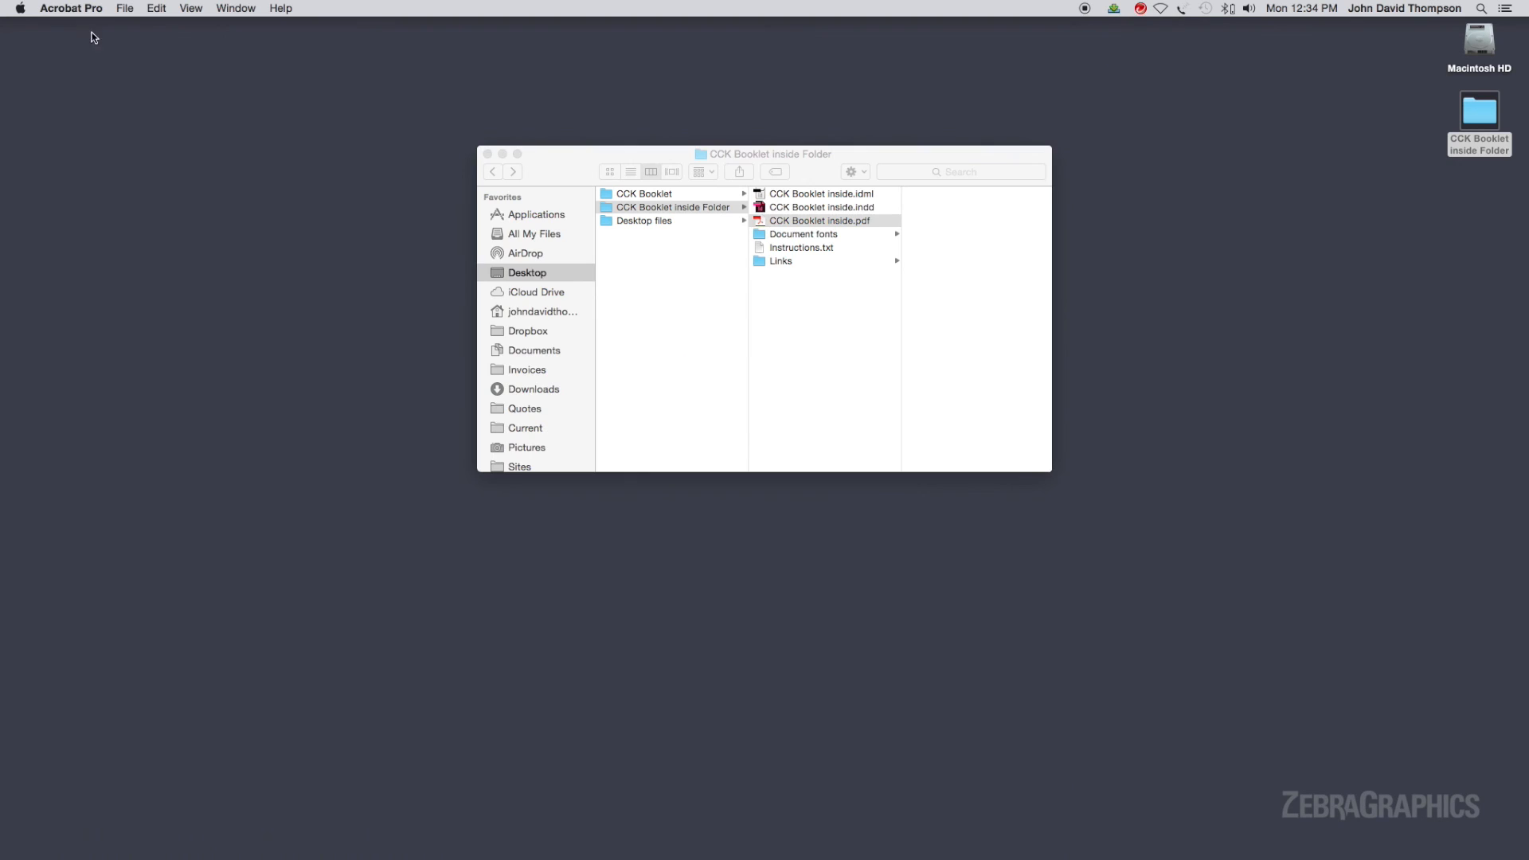
Check the packaged Instructions.txt, Document fonts and Links items in the Finder folder, and close the window
{"action": "left_click", "coordinate": [785, 221]}
{"action": "left_click", "coordinate": [777, 248]}
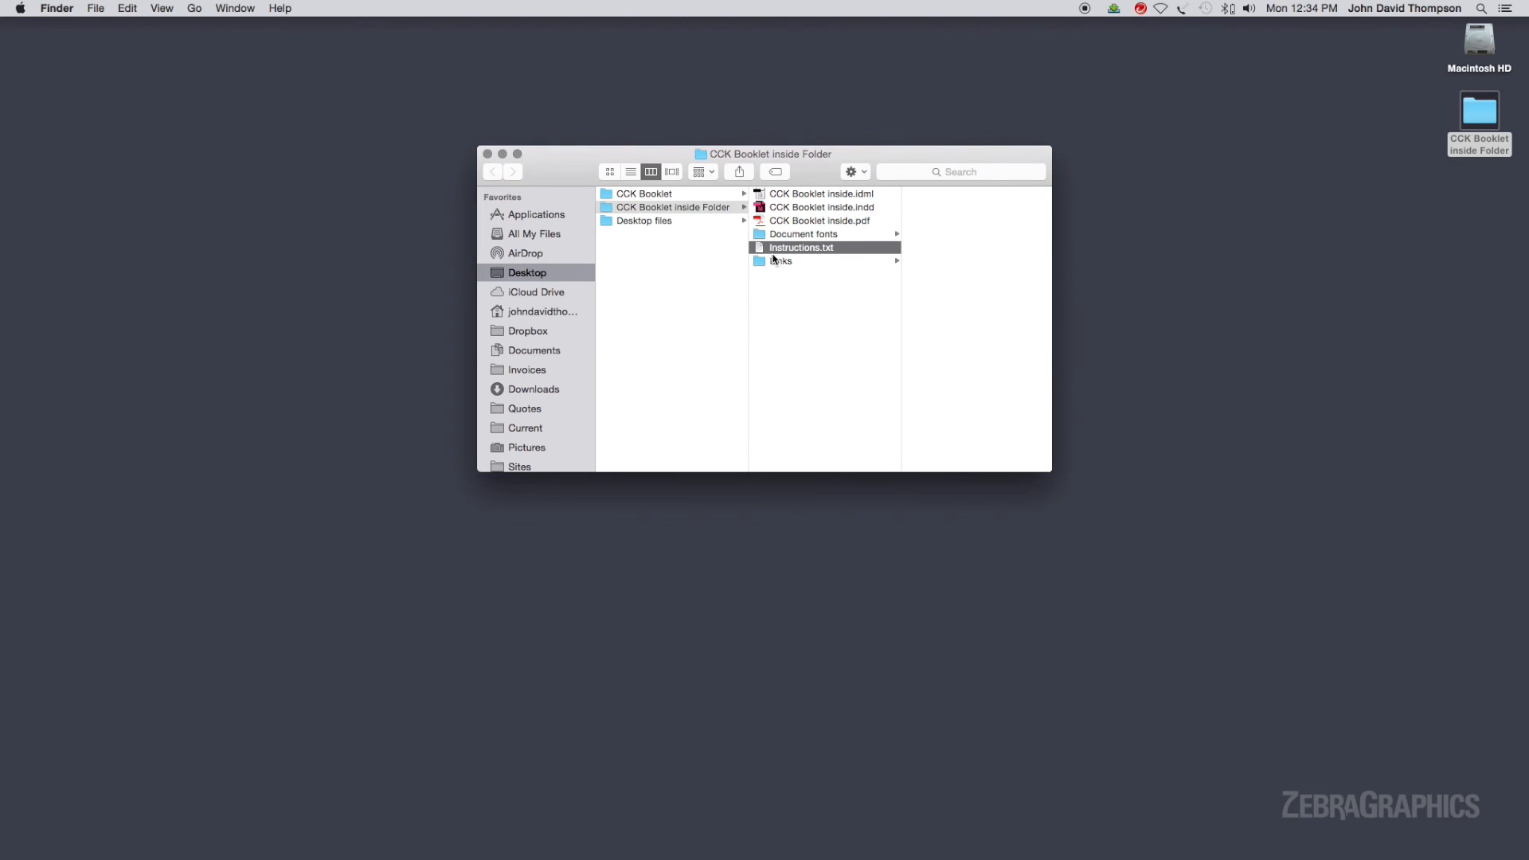
{"action": "left_click", "coordinate": [763, 236]}
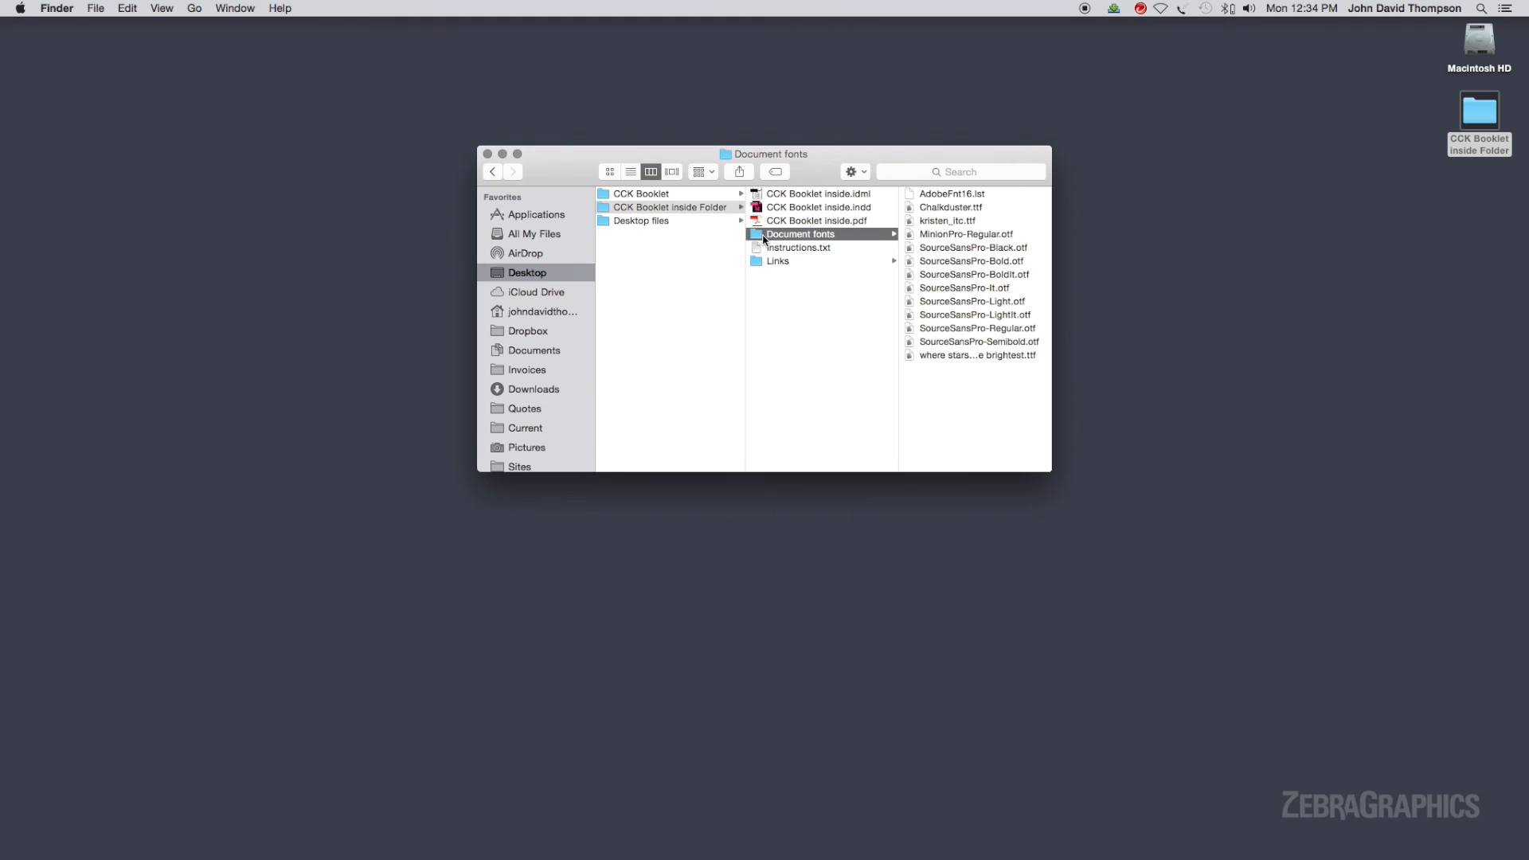
{"action": "left_click", "coordinate": [773, 264]}
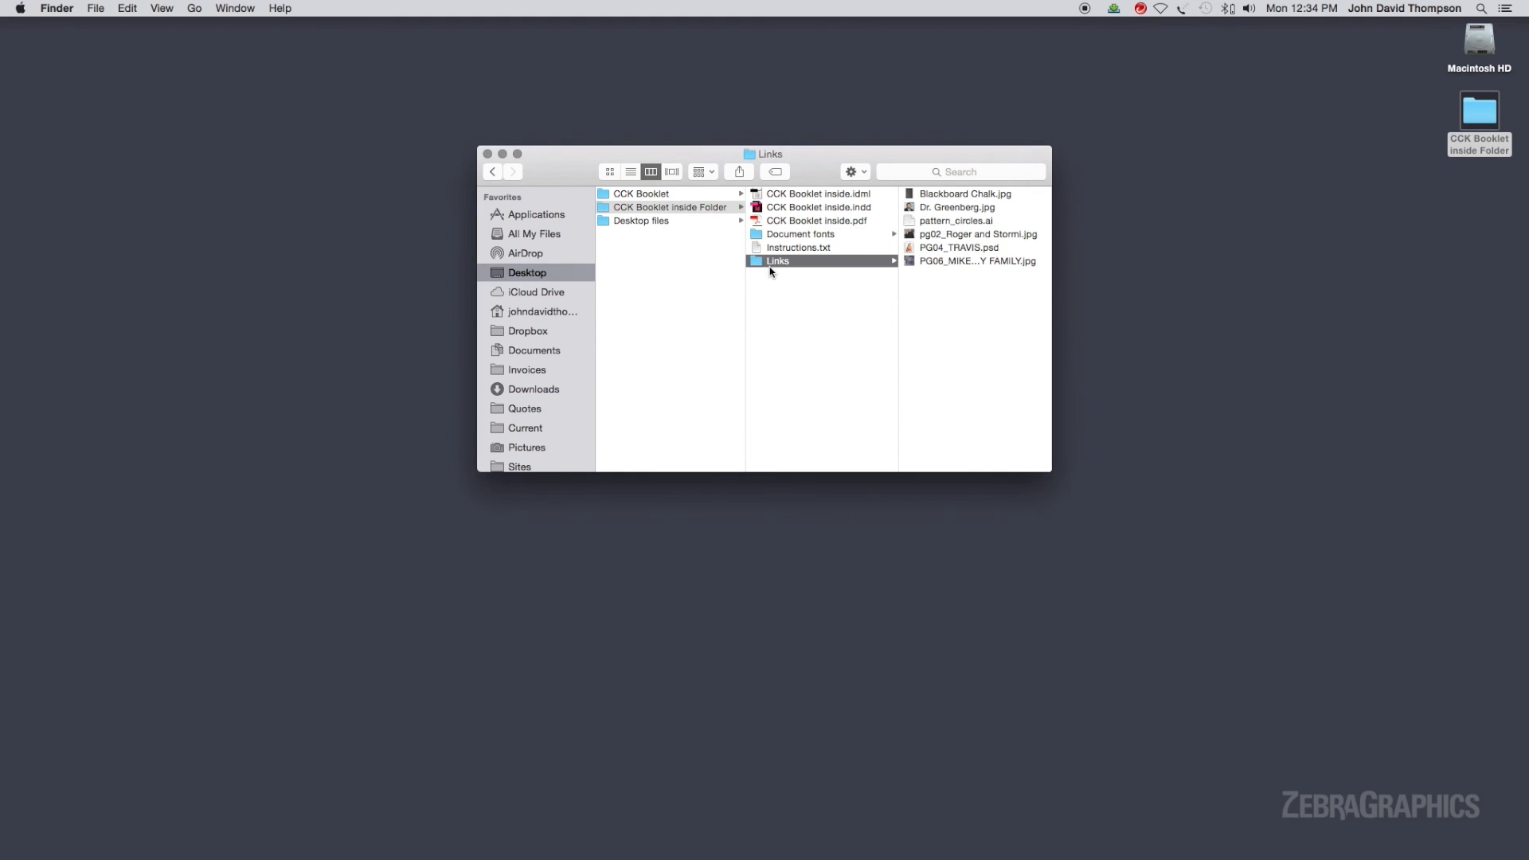
{"action": "left_click", "coordinate": [813, 338]}
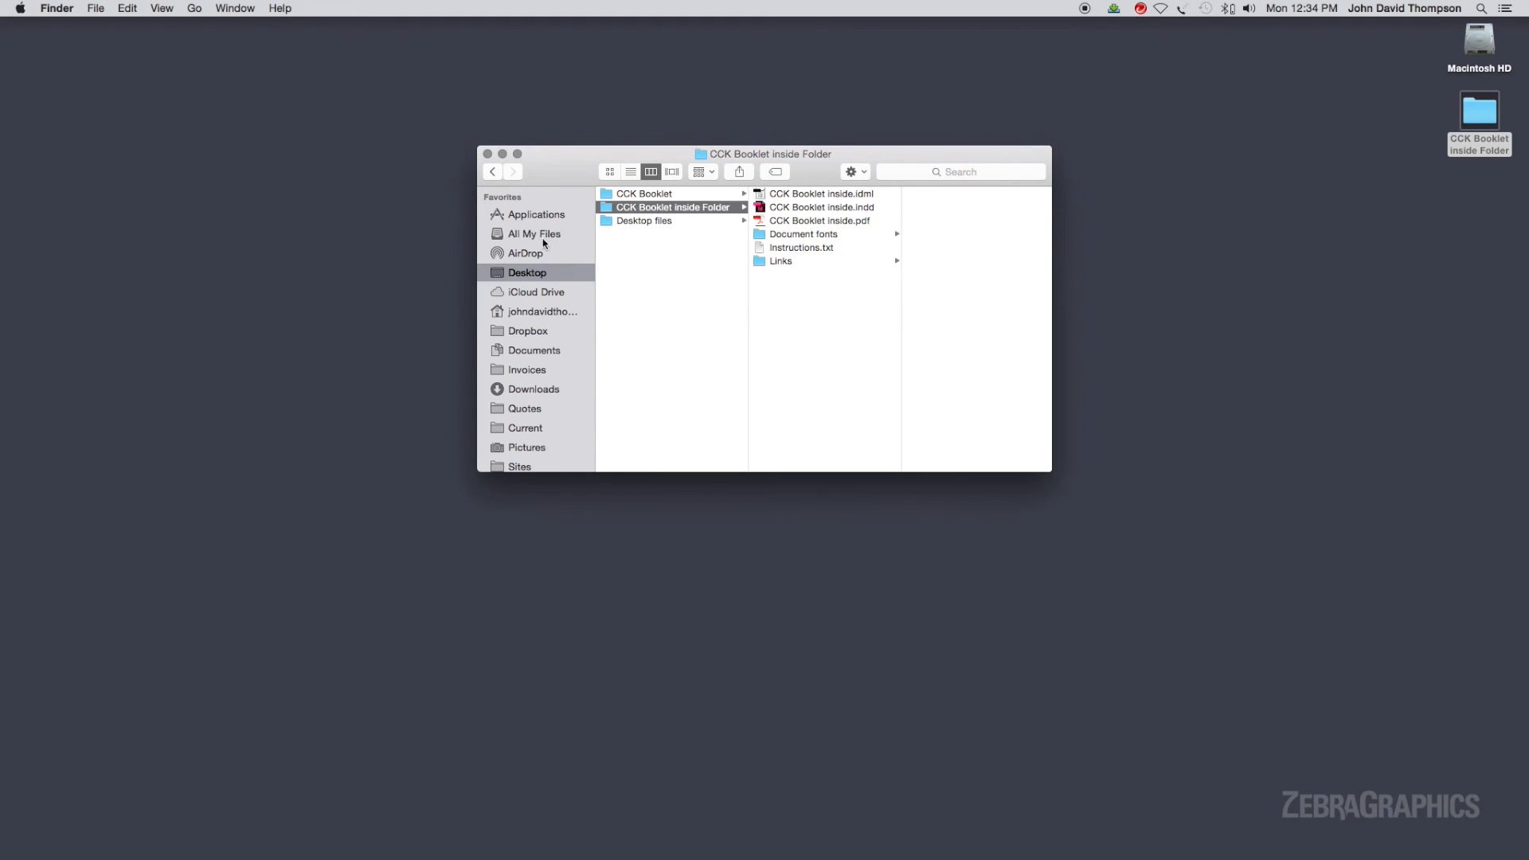
{"action": "left_click", "coordinate": [488, 154]}
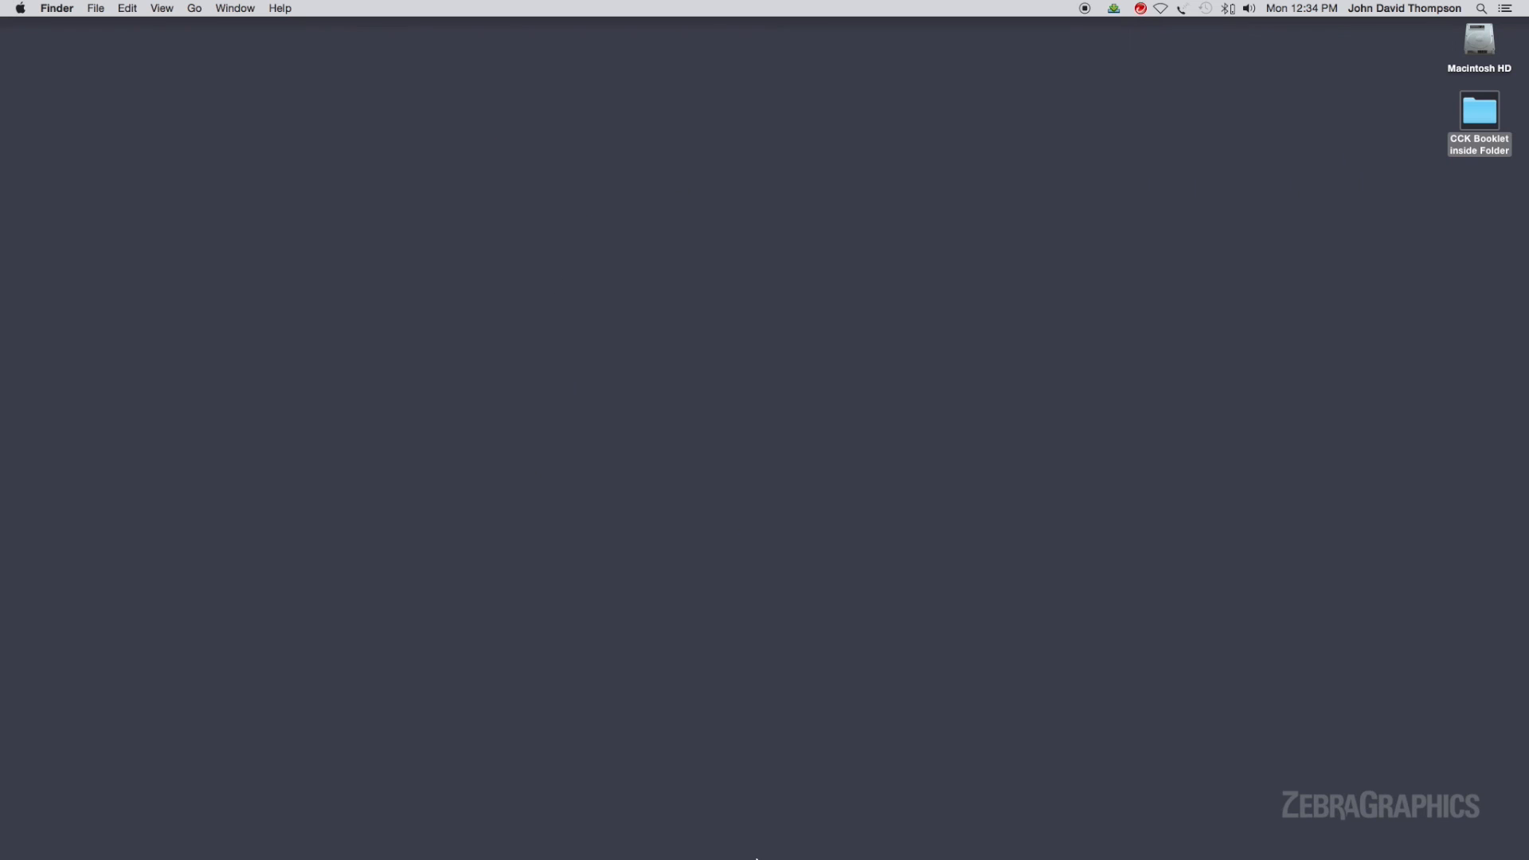